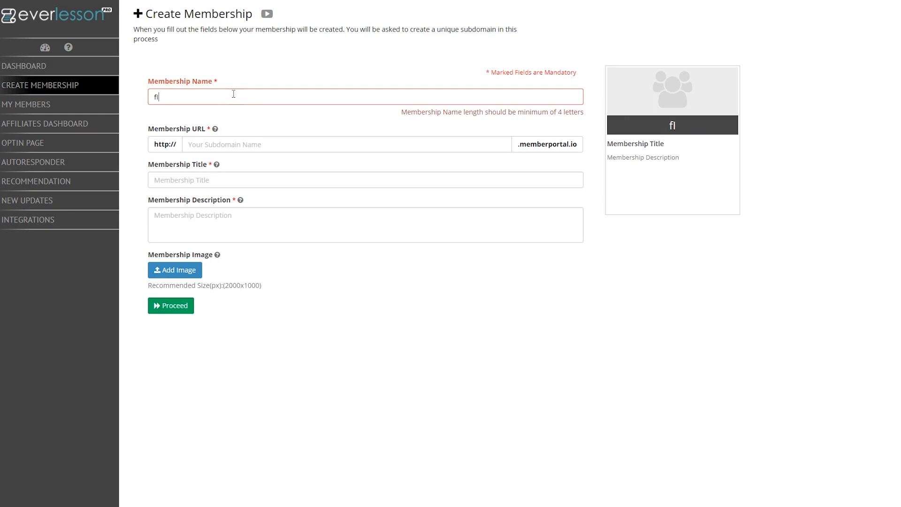
Step: Clear the membership name and enter "Fiddler Membership" instead
key(BackSpace)
key(BackSpace)
key(BackSpace)
key(BackSpace)
key(BackSpace)
key(BackSpace)
key(BackSpace)
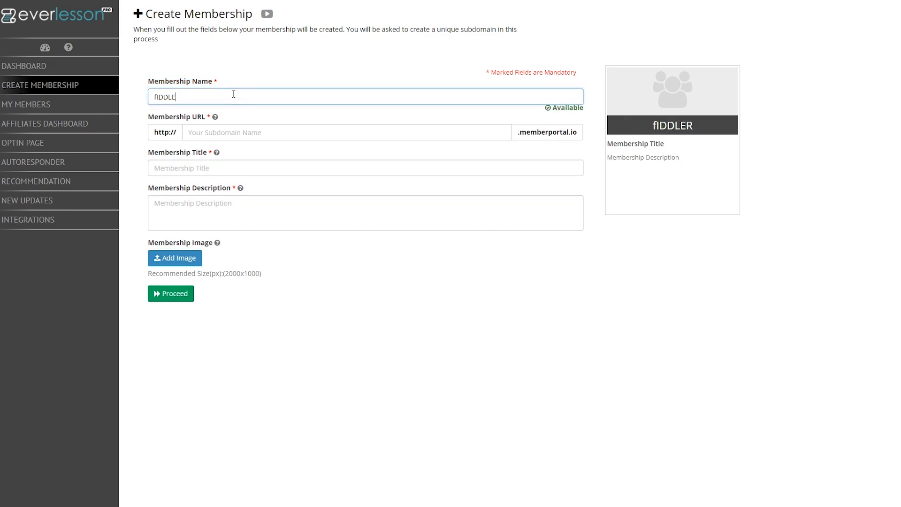
text(Fiddler Membership)
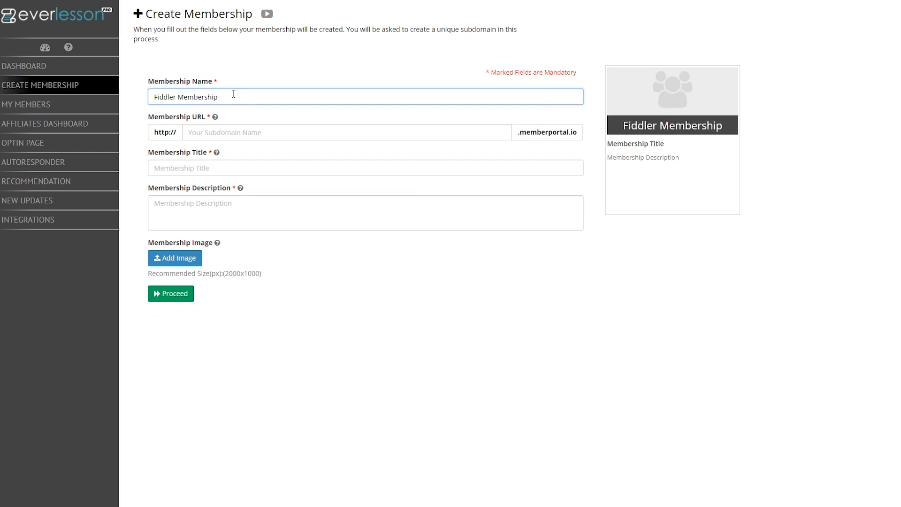
Step: Set the membership URL's subdomain to "fiddlermembership"
key(Tab)
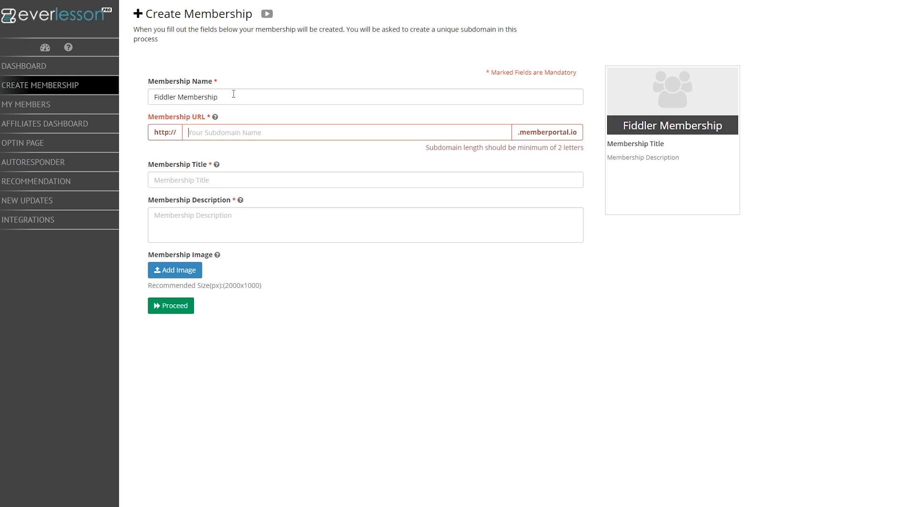
text(fiddle)
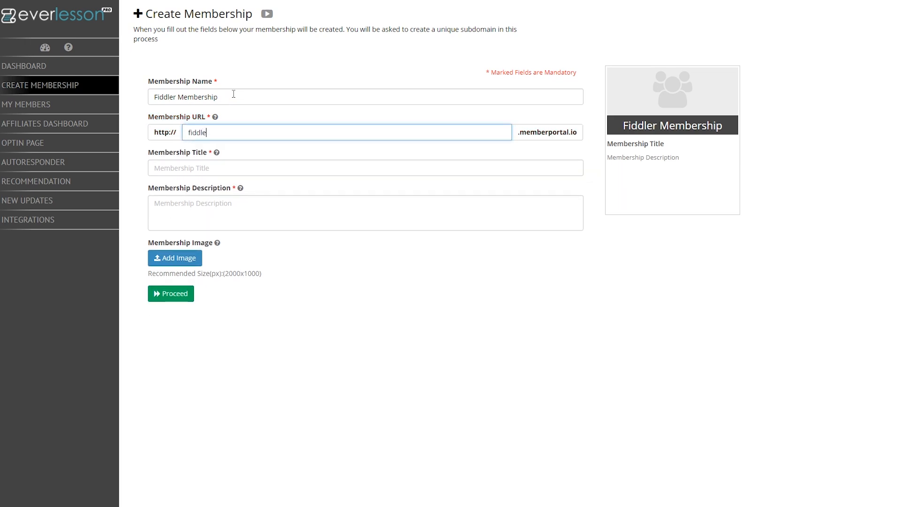
text(rmembership)
key(Tab)
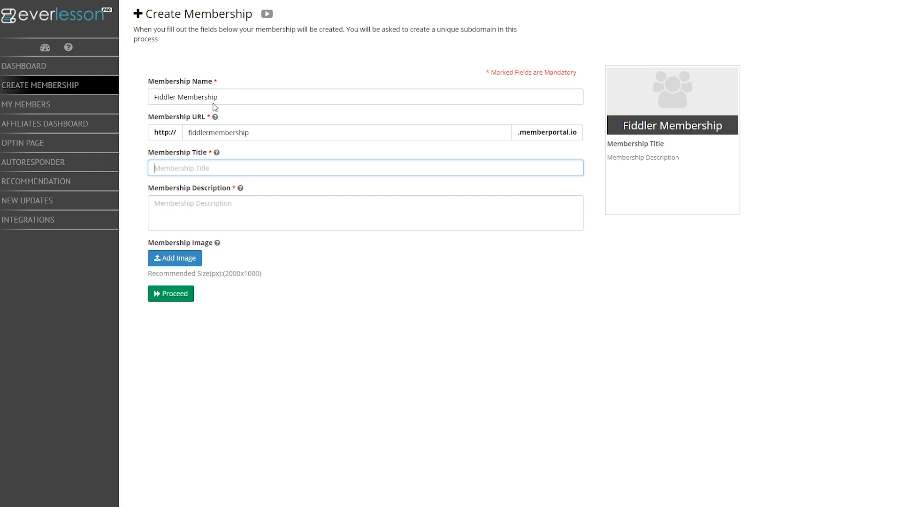
Step: Change the membership name to "FiddlerMembership1", without a space
click(174, 99)
key(BackSpace)
text(1)
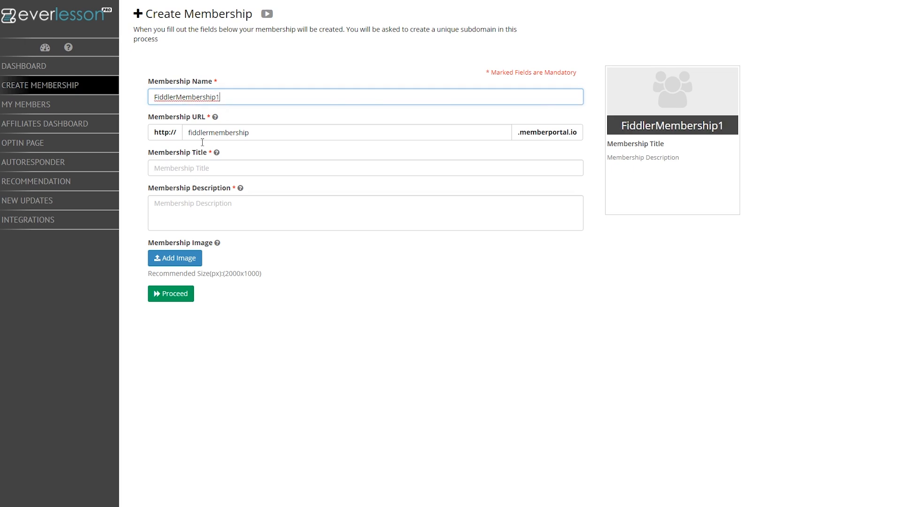
Step: Enter "Fiddler to the Max" as the membership title
click(184, 174)
mouse_move(216, 158)
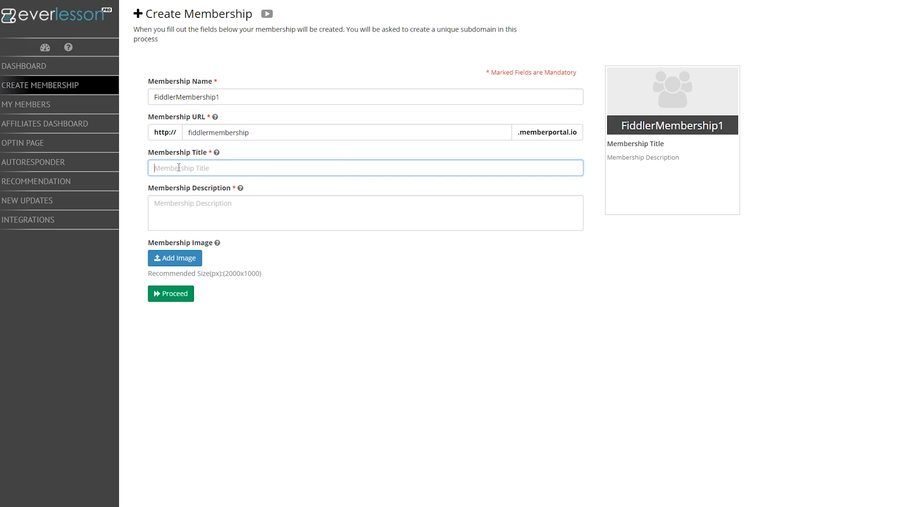
text(Fiddler to the Max)
Step: Enter the membership description "We teach all things fiddle! From complete beginner to advanced, you can find the training you need here."
click(217, 204)
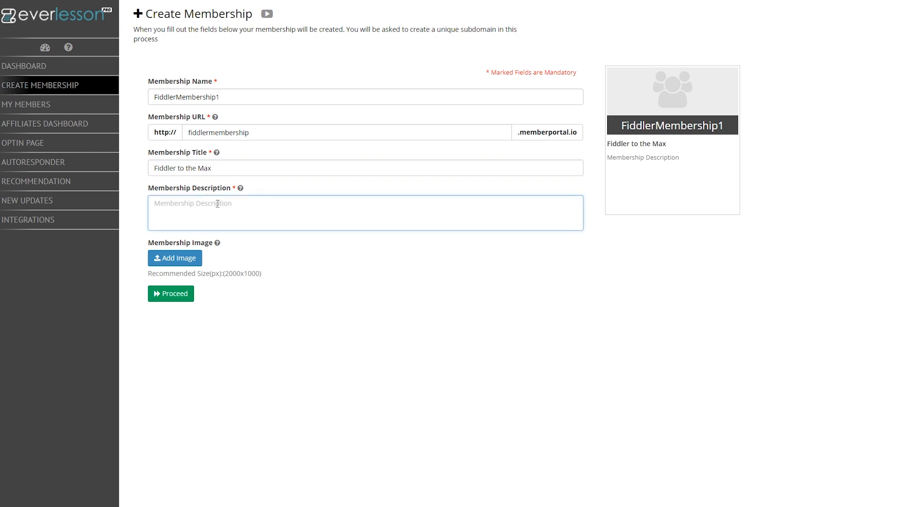
text(We)
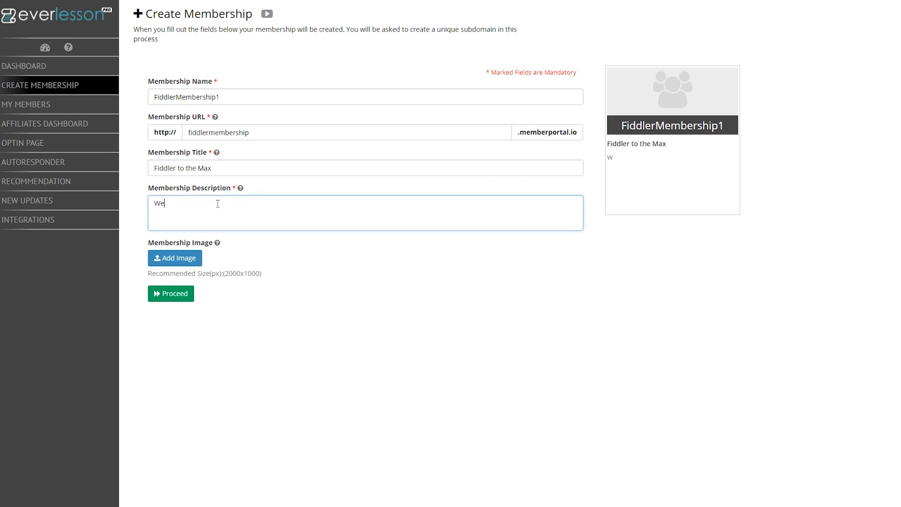
text( teach all things fiddle)
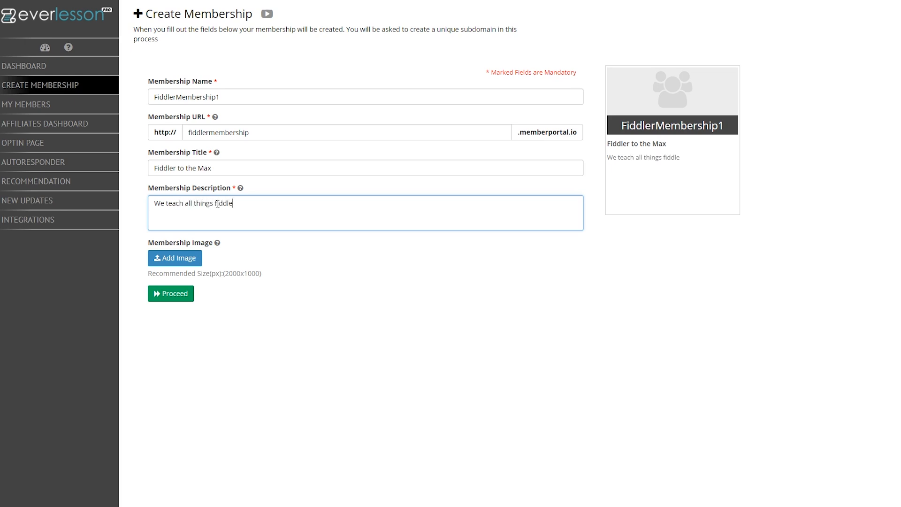
text(! From complete beginner )
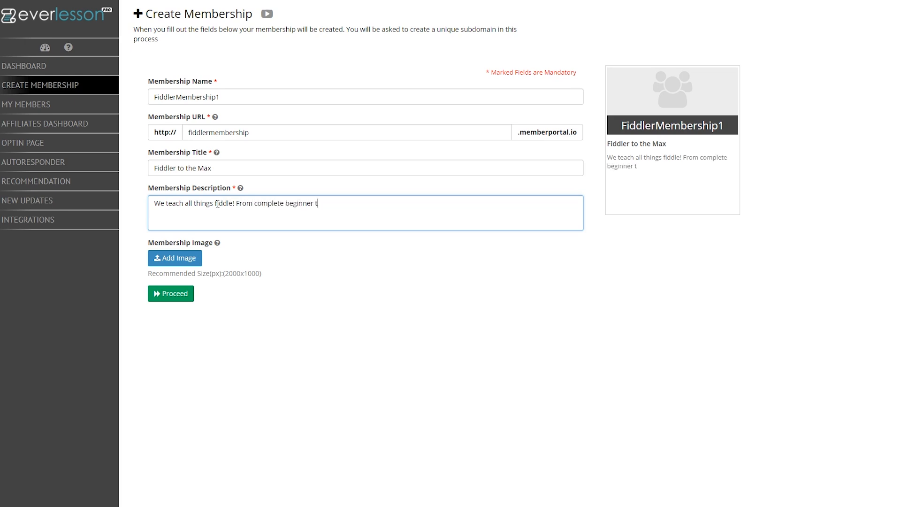
text(to advanced, you can f)
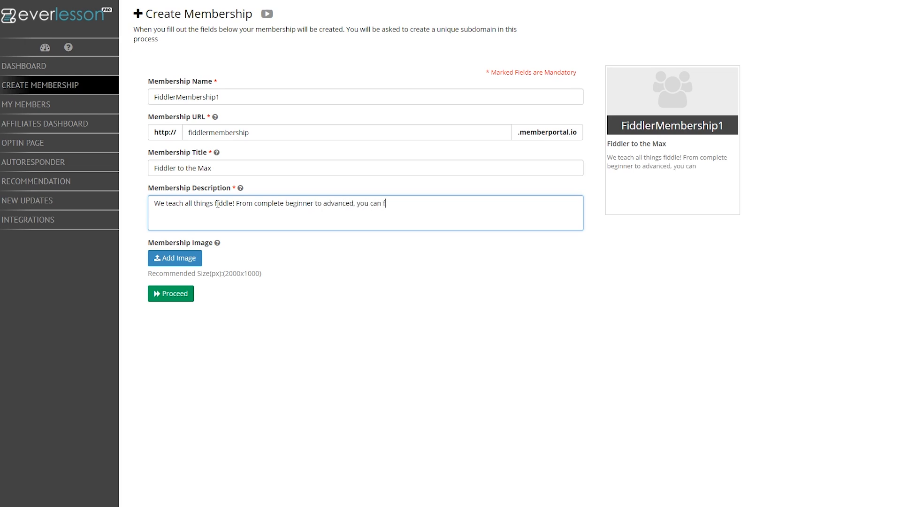
text(ind the training you need here.)
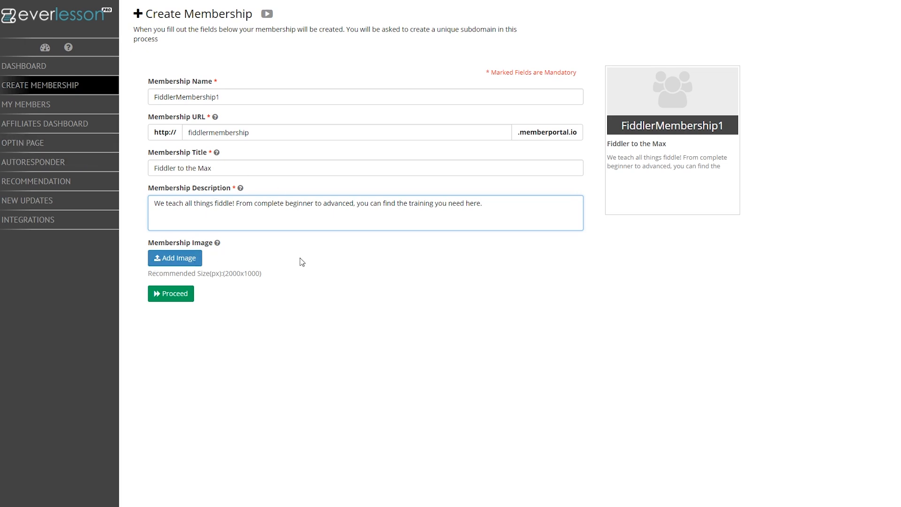
Step: Add the grey engraved portrait from the image library as the membership image
click(177, 260)
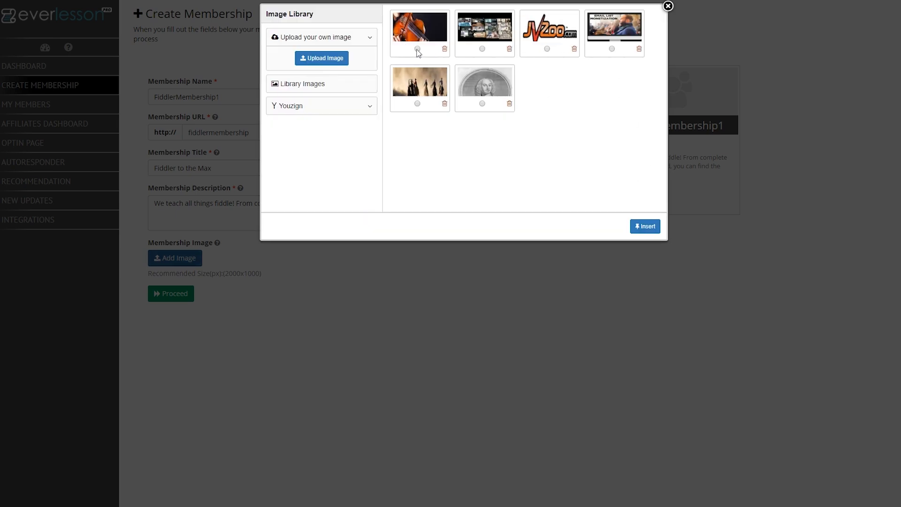
click(482, 103)
click(645, 227)
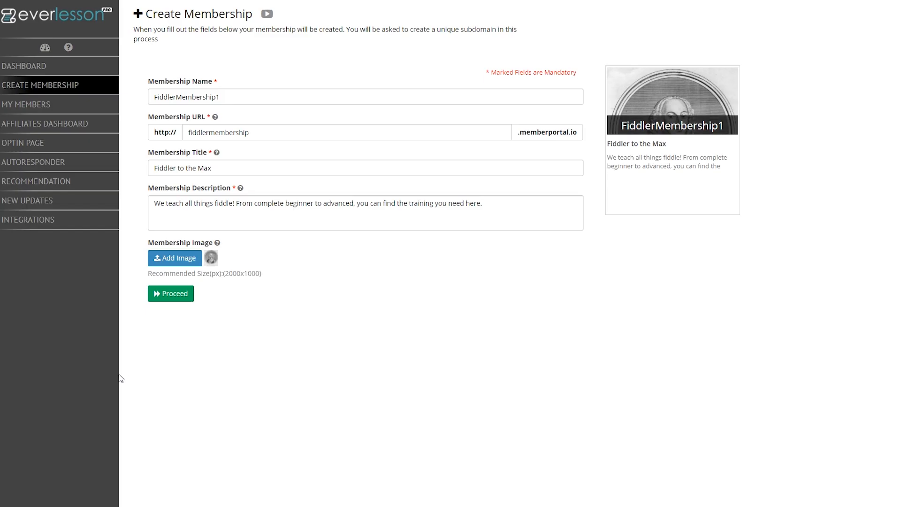
Step: Submit the membership details and choose Theme 1 from the basic templates as the site's theme
click(167, 298)
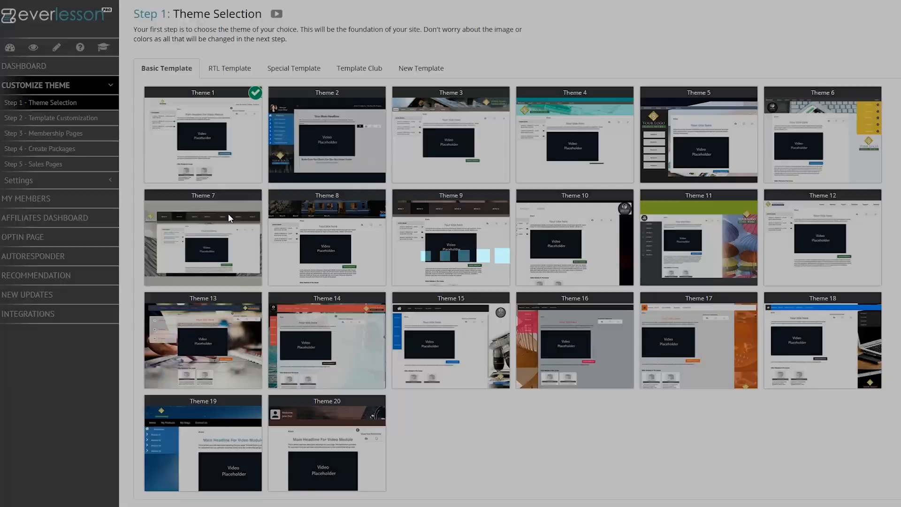
mouse_move(201, 122)
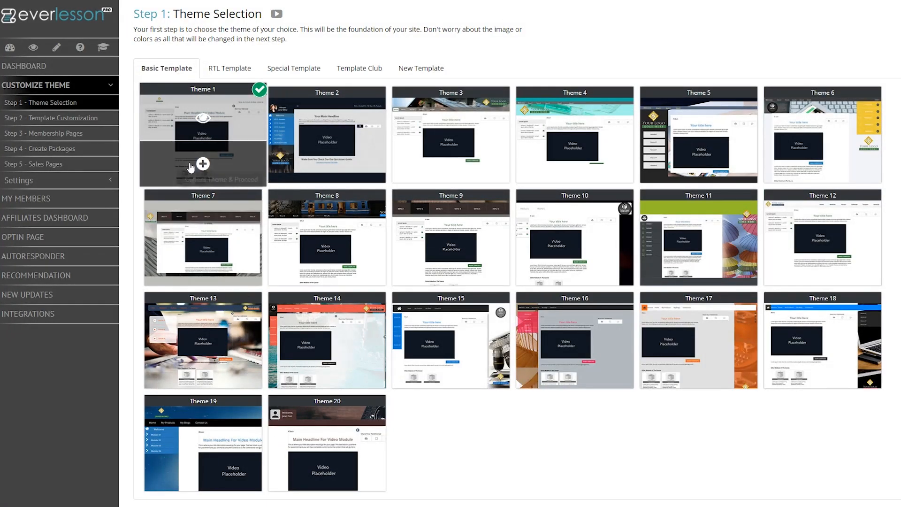
click(206, 162)
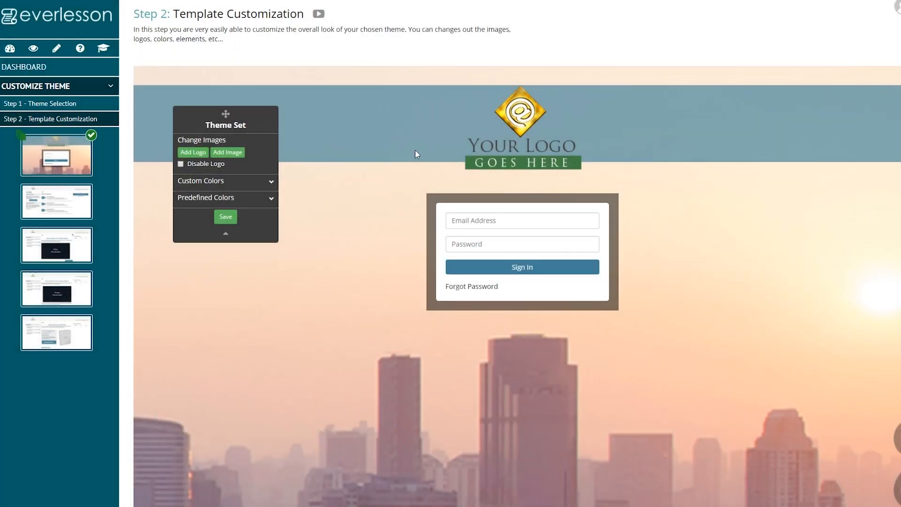
Step: Try disabling the logo on the login page and enable it again
click(181, 163)
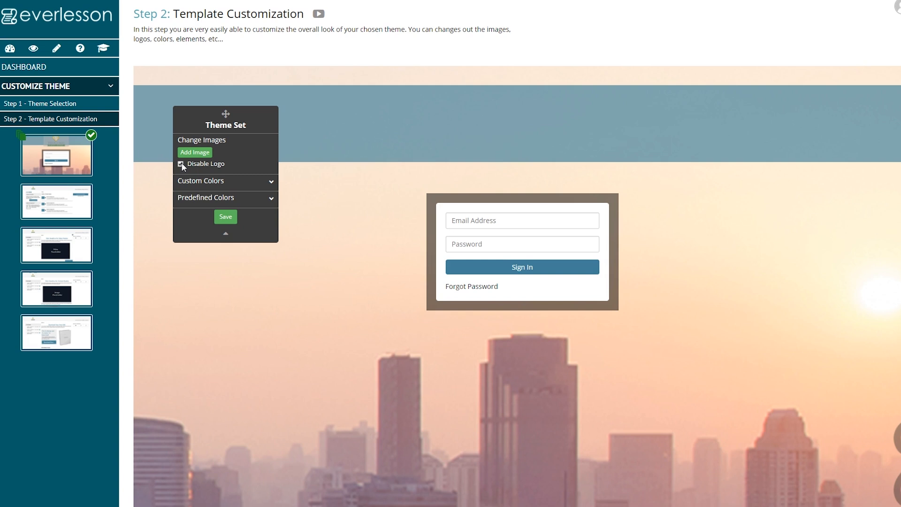
click(181, 164)
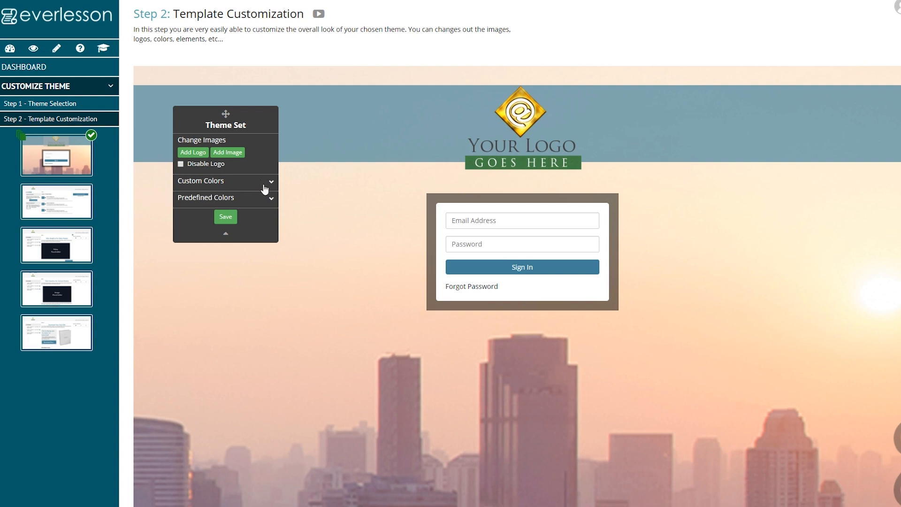
Step: Examine the custom colour settings and the predefined colour swatches available for the theme
scroll(269, 187, down, 2)
scroll(257, 172, up, 1)
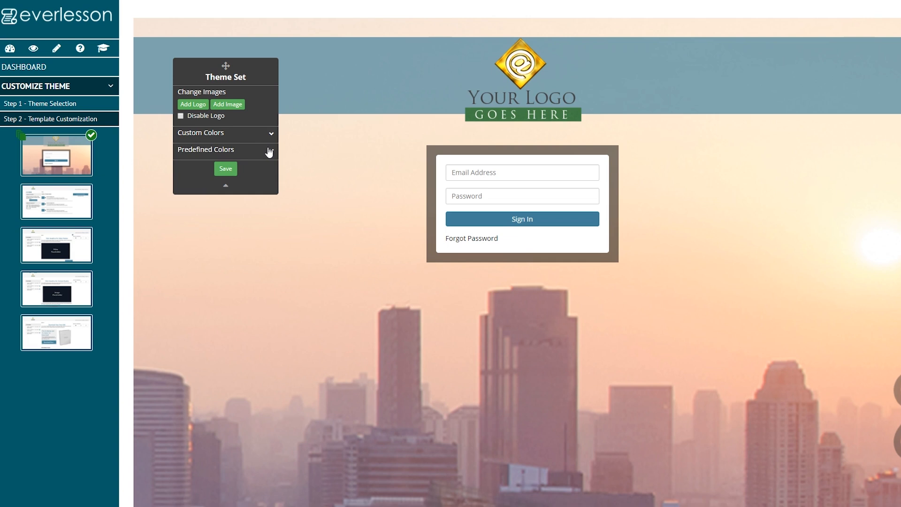
click(271, 149)
click(271, 134)
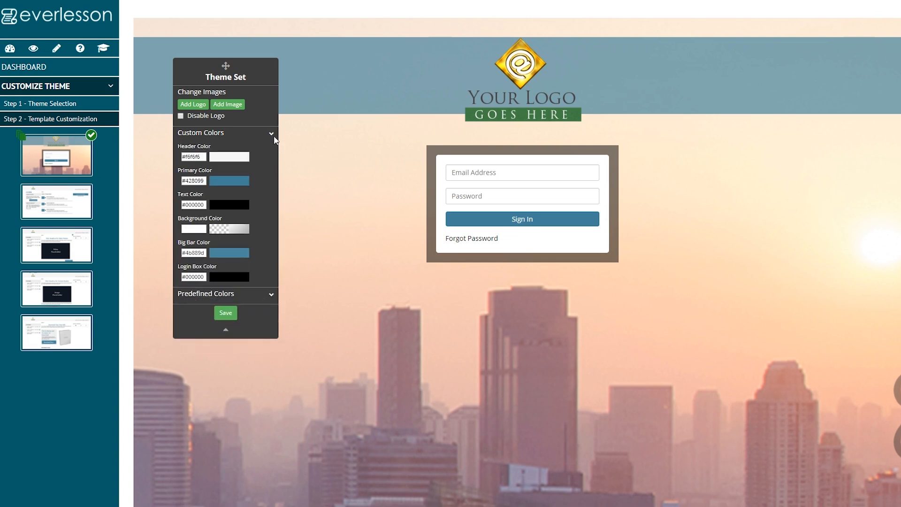
click(272, 136)
click(271, 150)
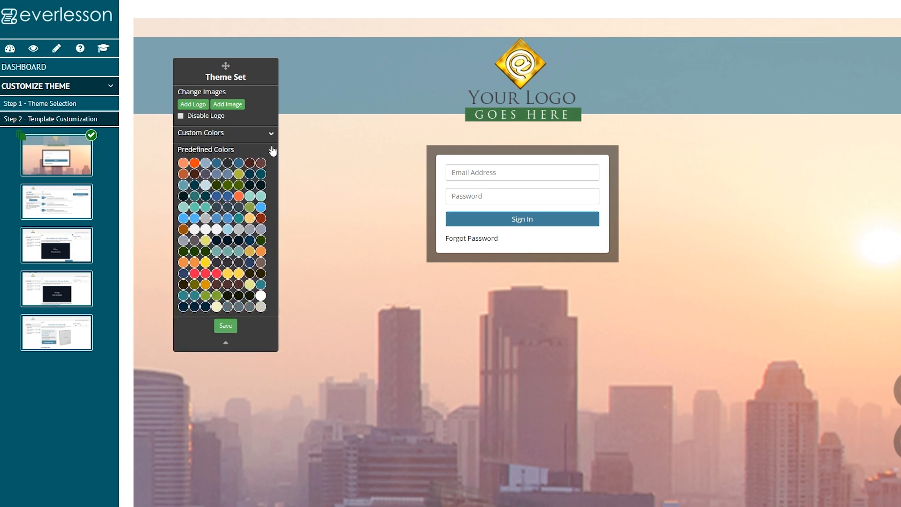
click(271, 150)
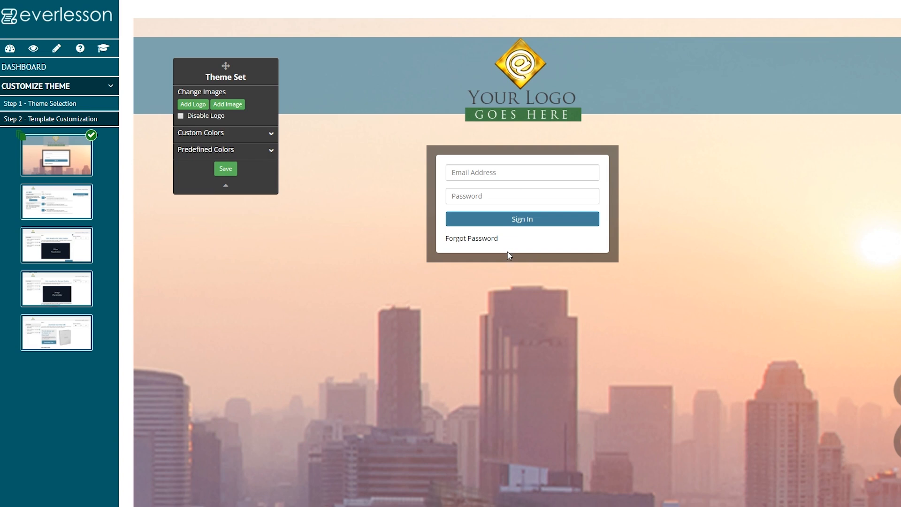
Step: Insert the uploaded violin picture as the login page background with the Don't Repeat Image type
click(233, 105)
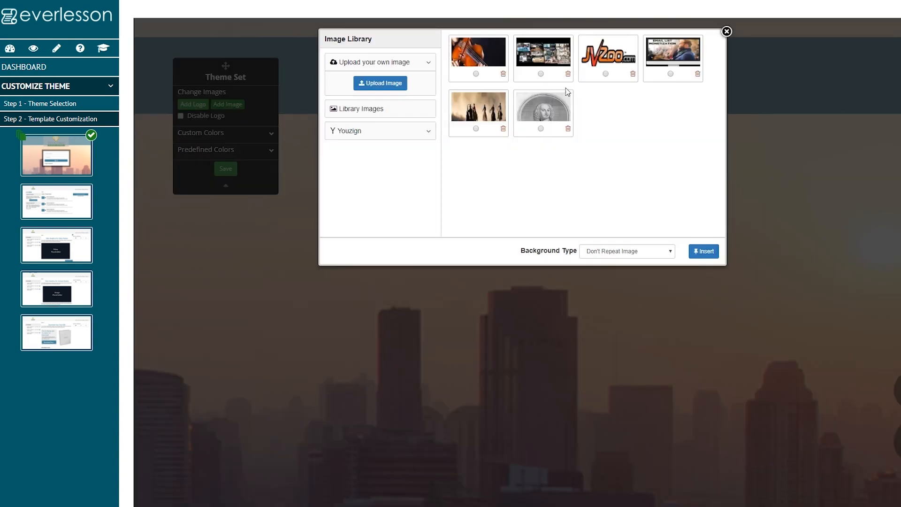
click(476, 74)
click(703, 251)
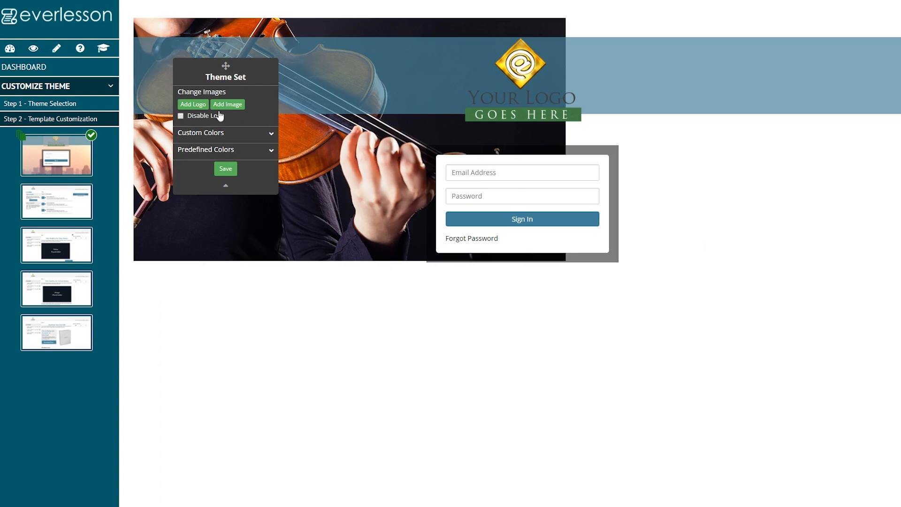
Step: Replace the login page background with the green abstract picture from the stock library images, using Don't Repeat Image
click(231, 105)
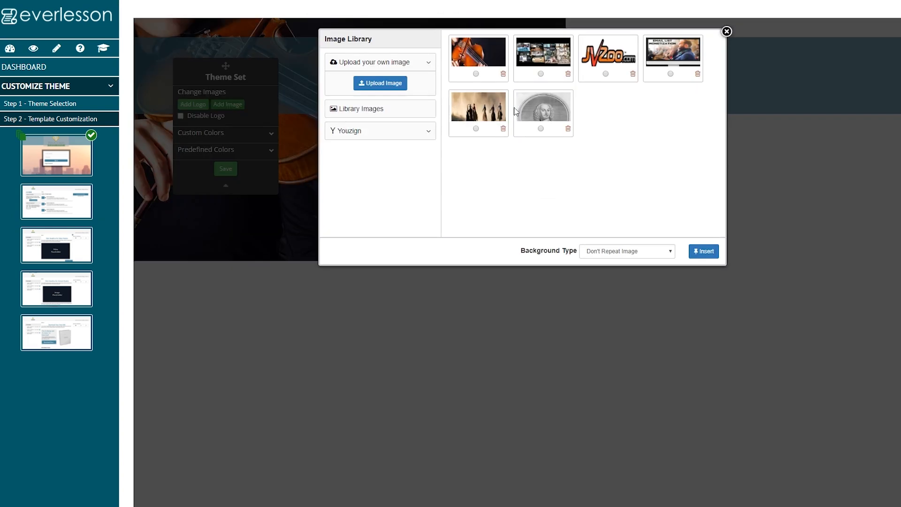
click(380, 111)
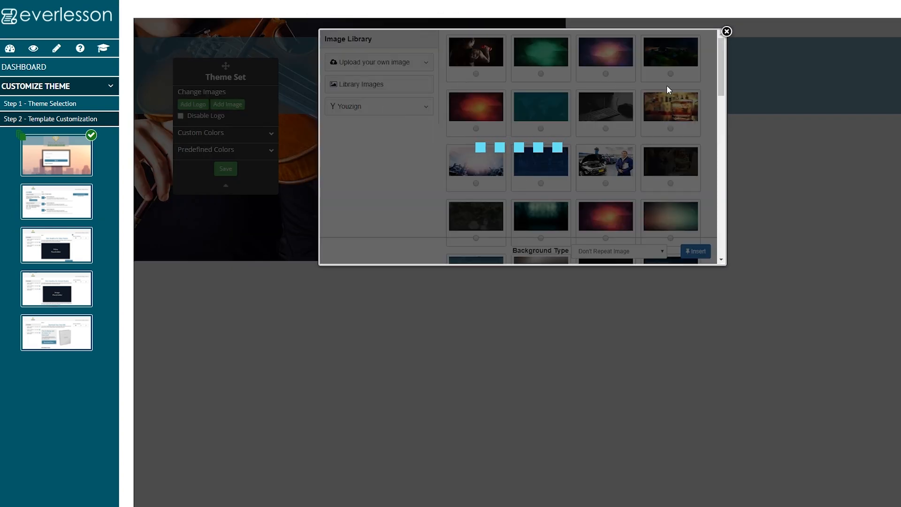
click(543, 73)
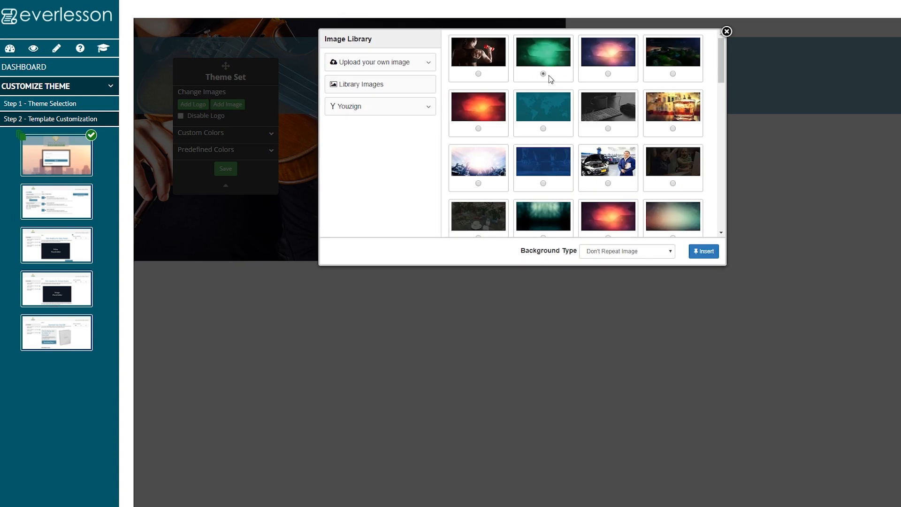
click(699, 252)
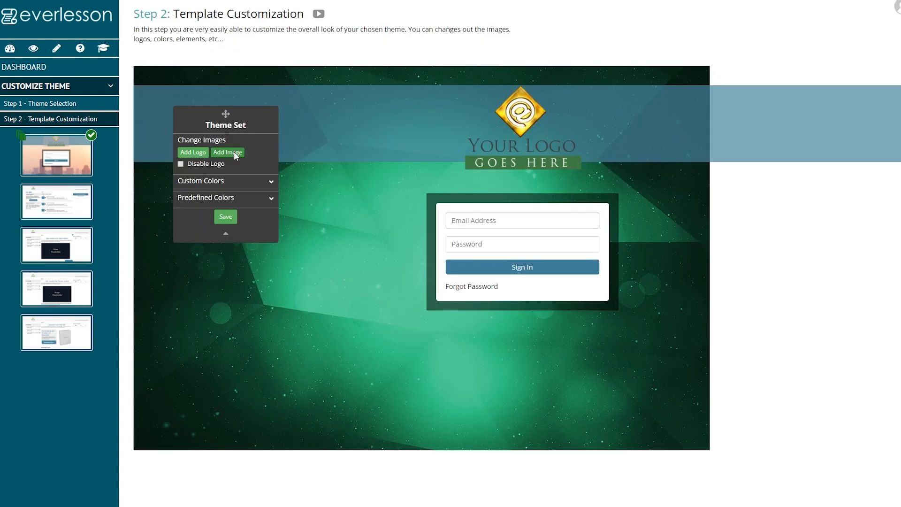
Step: Insert the uploaded violin picture as the login page background with the Cover/Stretch type
click(234, 152)
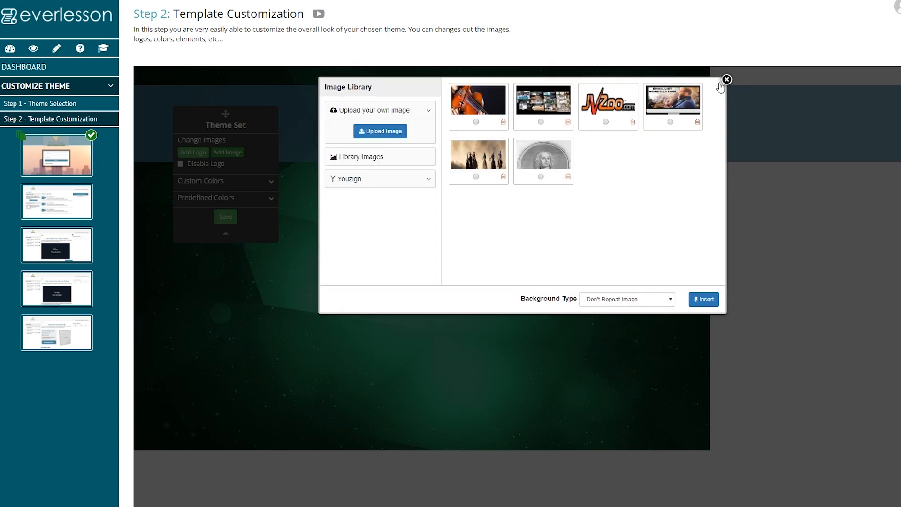
click(343, 166)
click(346, 157)
click(381, 111)
click(649, 298)
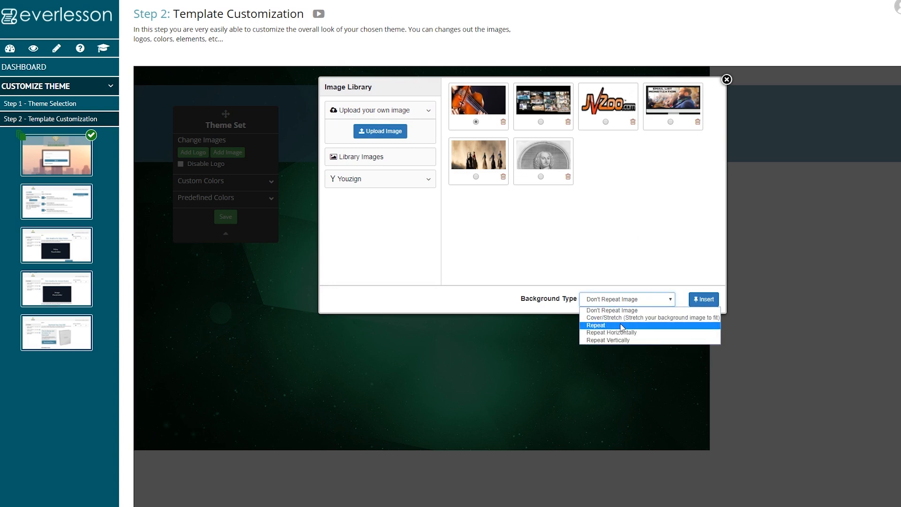
click(648, 318)
click(704, 299)
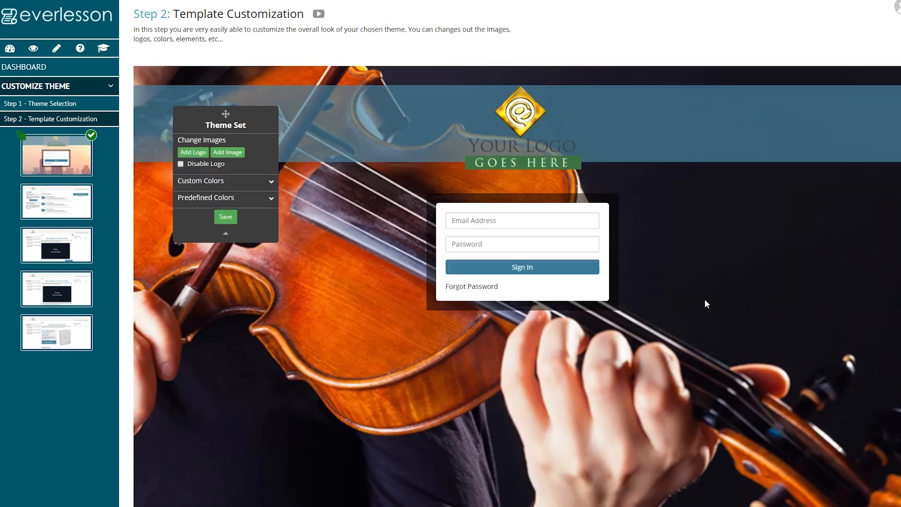
scroll(698, 328, down, 1)
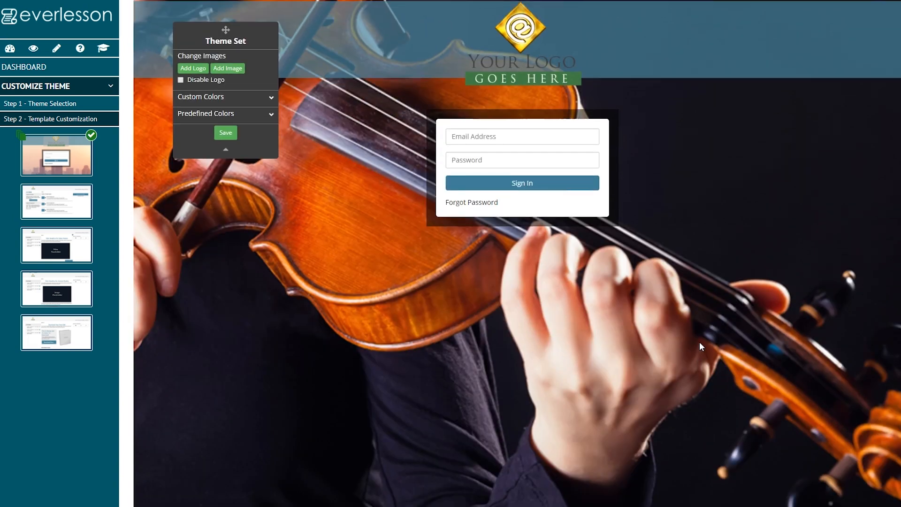
scroll(699, 341, up, 2)
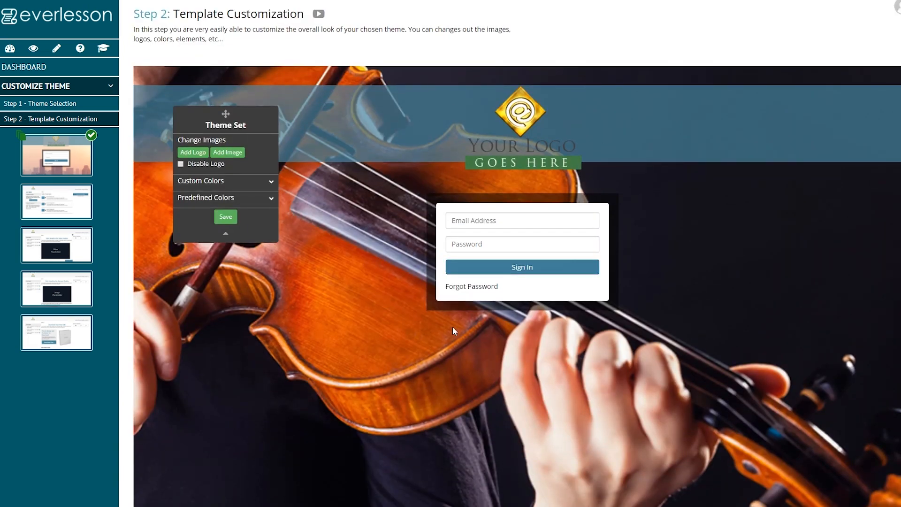
Step: Look over the full login page with its violin background and return to the memberships dashboard
scroll(185, 338, down, 2)
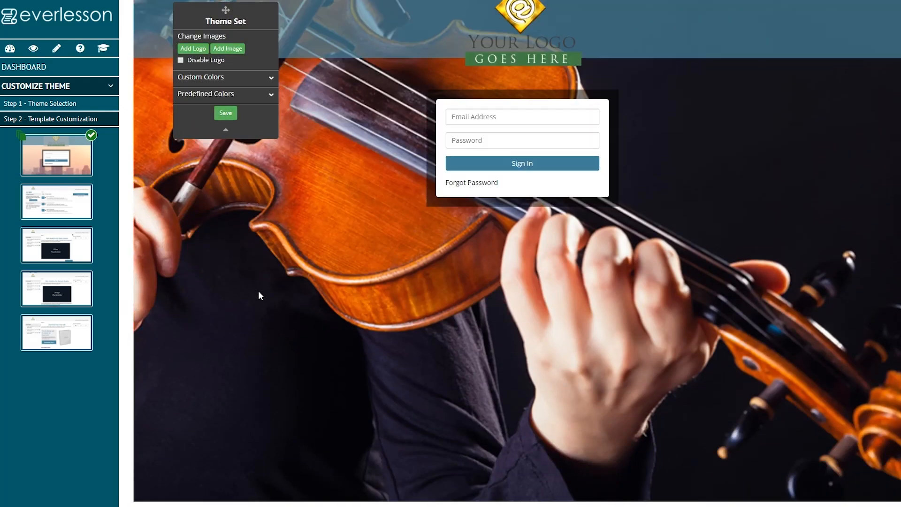
scroll(259, 295, up, 2)
click(14, 68)
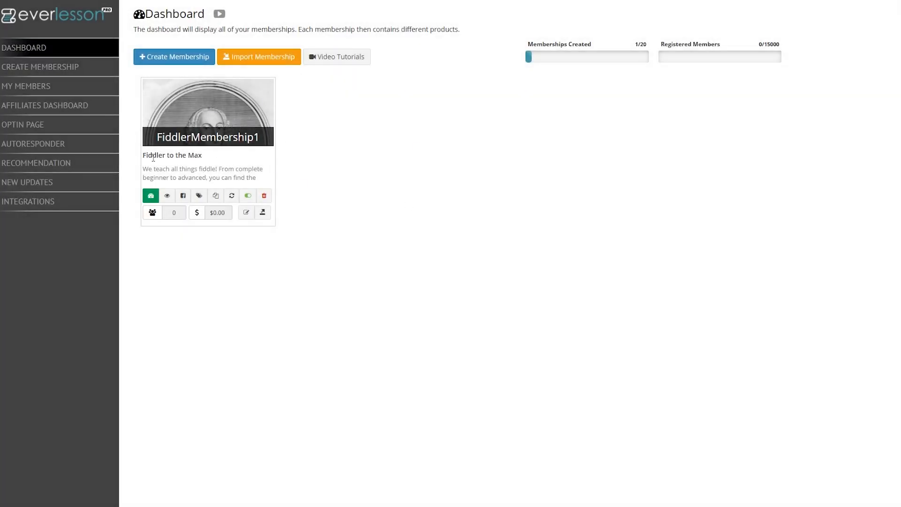
drag(150, 156, 215, 156)
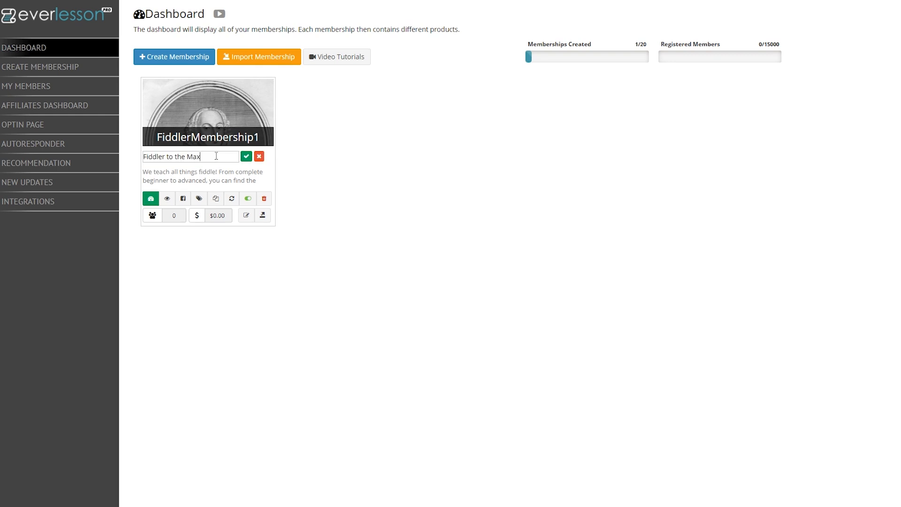
click(187, 135)
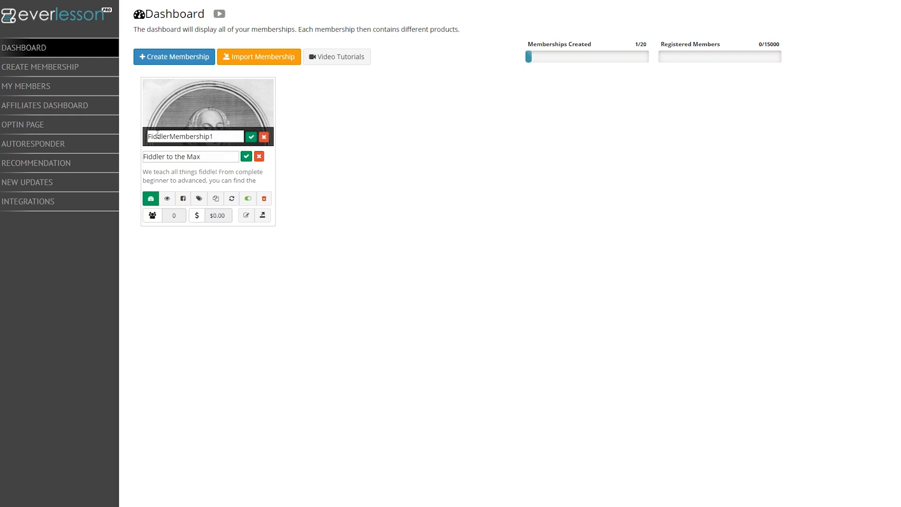
click(264, 137)
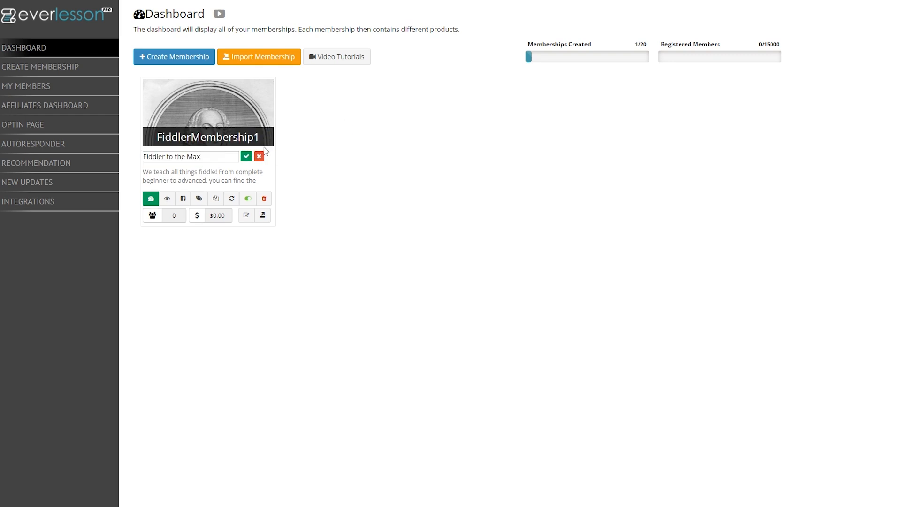
click(259, 156)
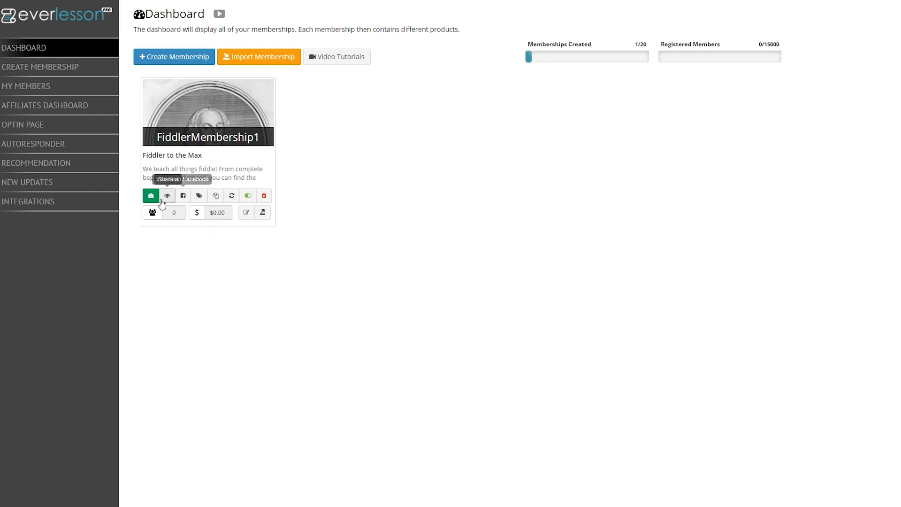
Step: Open FiddlerMembership1 for editing and delete its default product "Your Product Name"
click(247, 212)
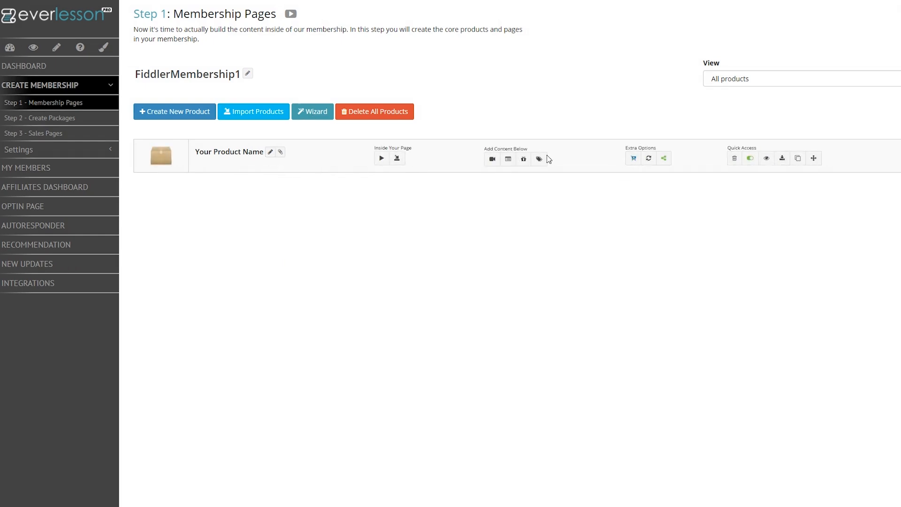
click(730, 160)
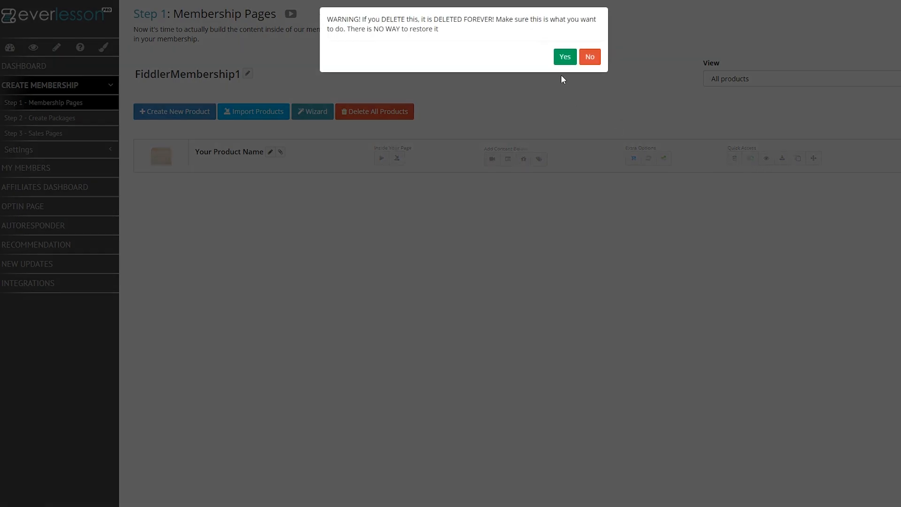
click(563, 57)
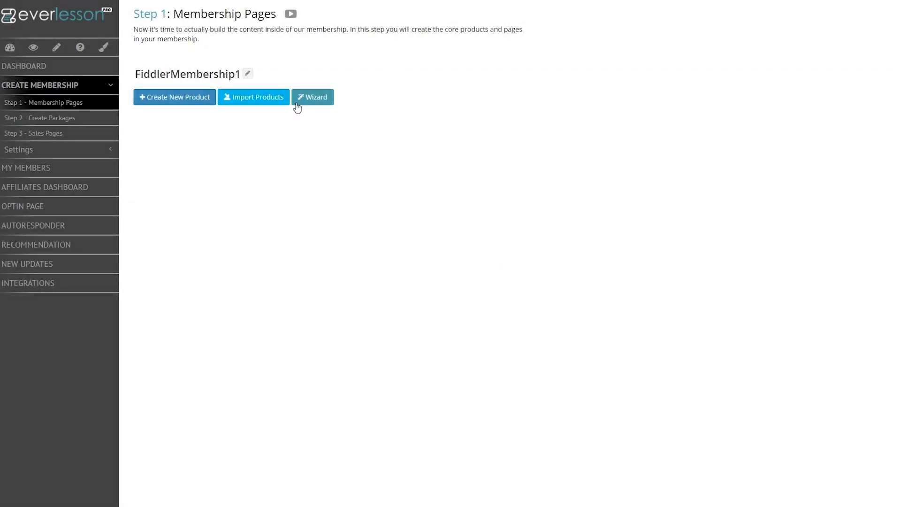
Step: Start the course wizard with the I'll Build My Course option and choose to create a New Product
click(312, 100)
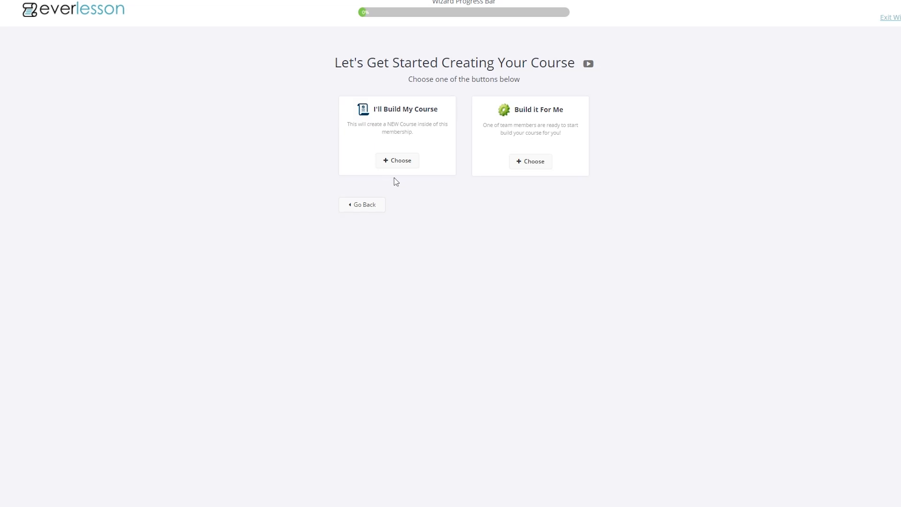
click(400, 160)
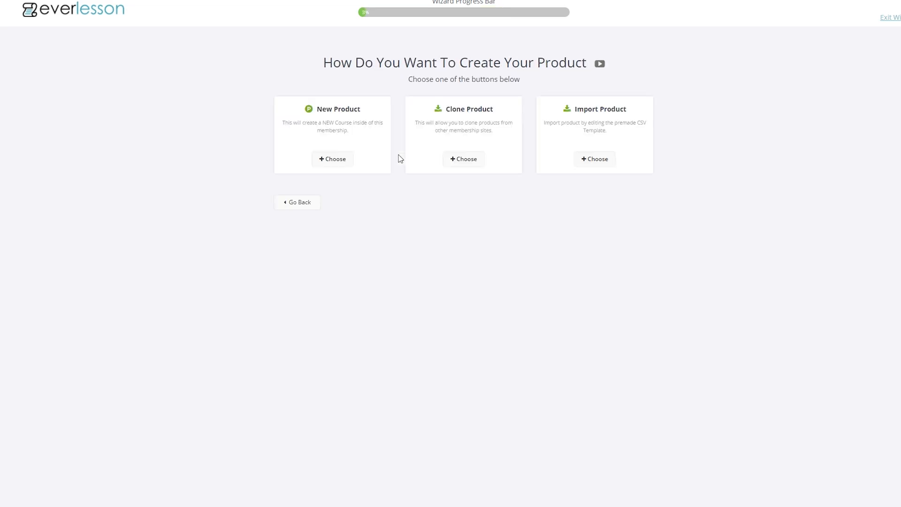
click(336, 160)
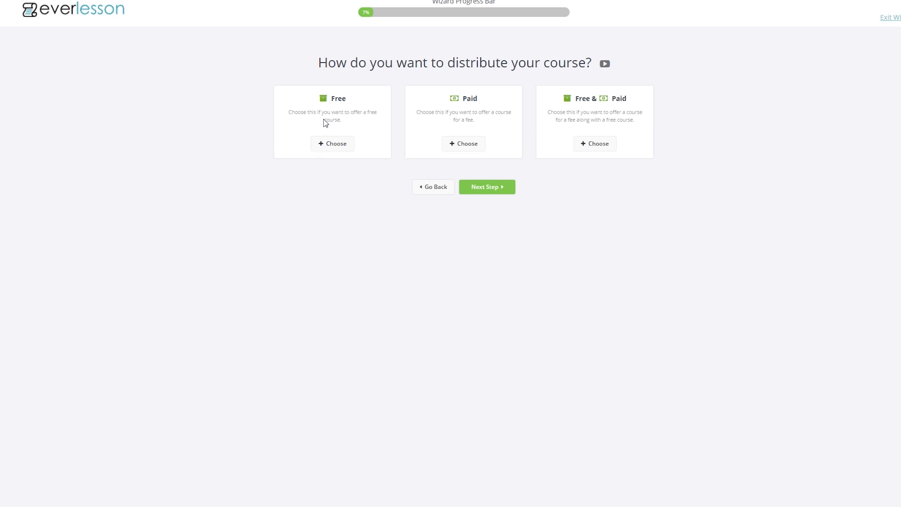
Step: Set the course distribution to Paid with JVZoo as the payment option
click(464, 146)
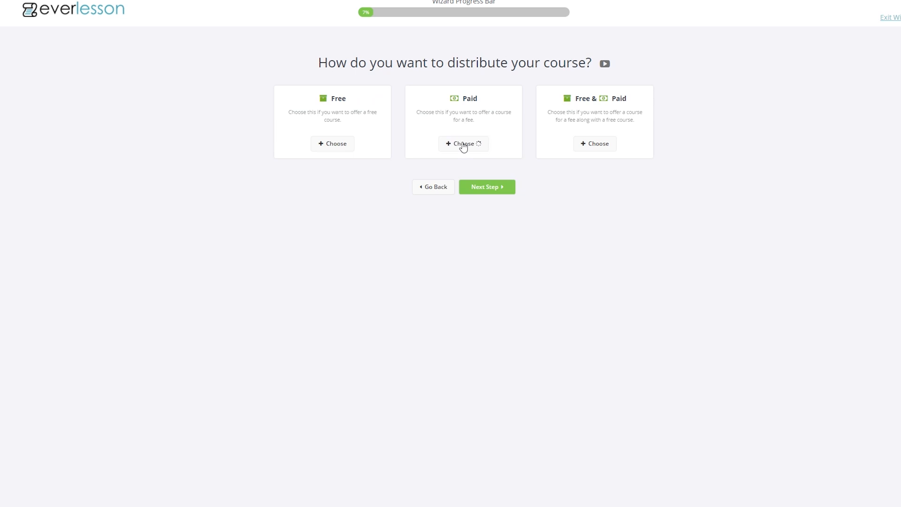
click(496, 188)
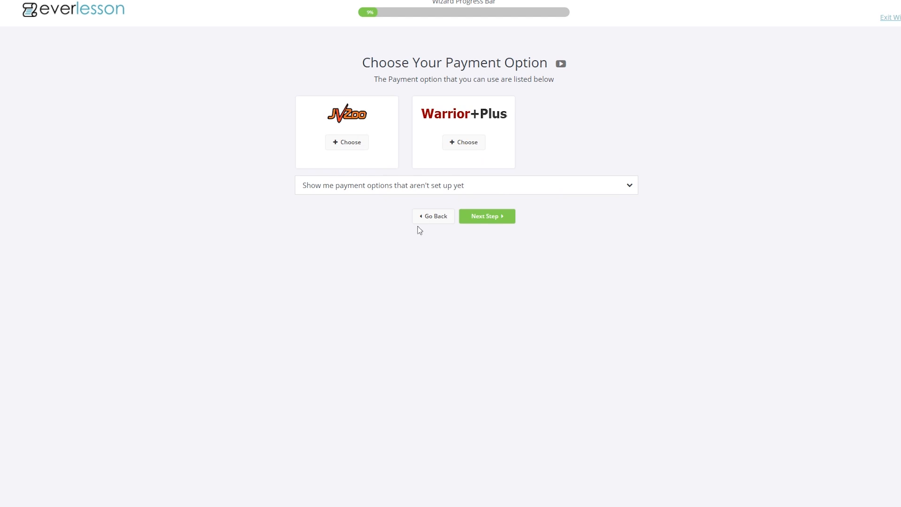
click(335, 145)
click(491, 217)
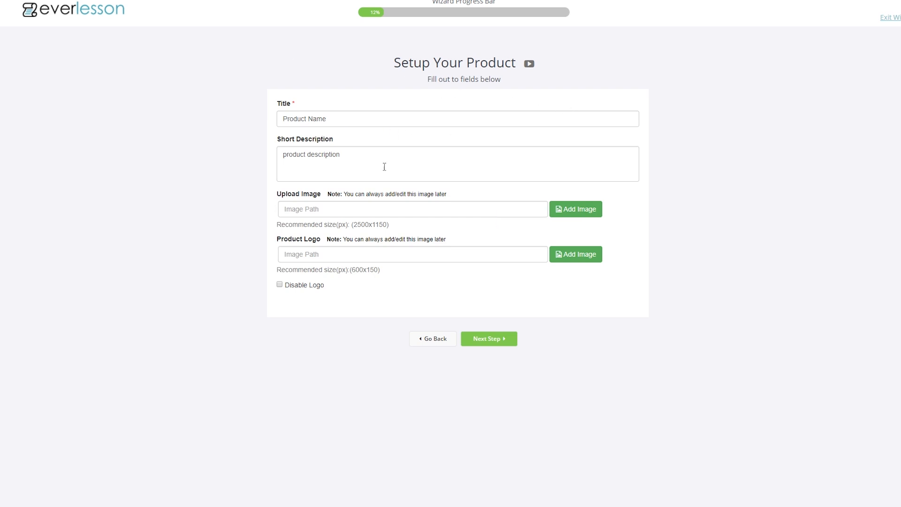
Step: Replace the product title with "Fiddler for Beginners"
click(363, 125)
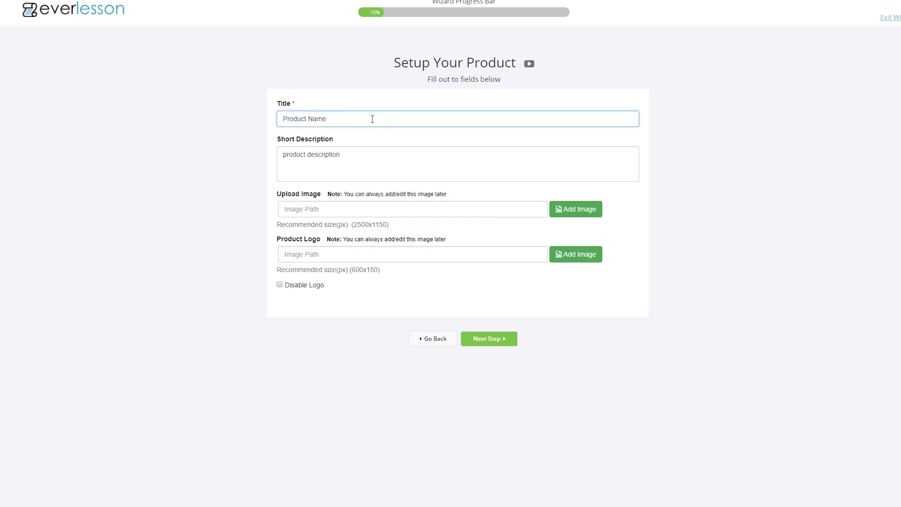
drag(372, 119, 241, 118)
key(BackSpace)
text(Fiddler of)
key(BackSpace)
key(BackSpace)
key(BackSpace)
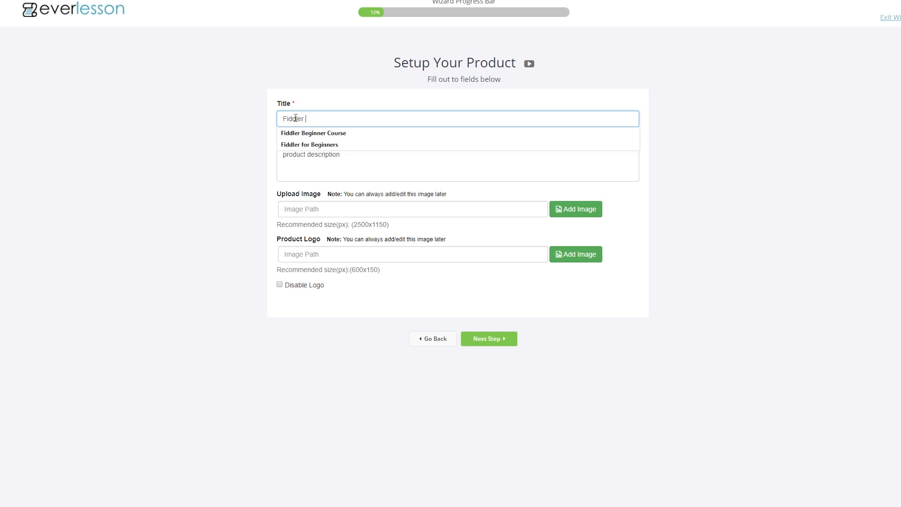
key(Down)
key(Down)
key(Tab)
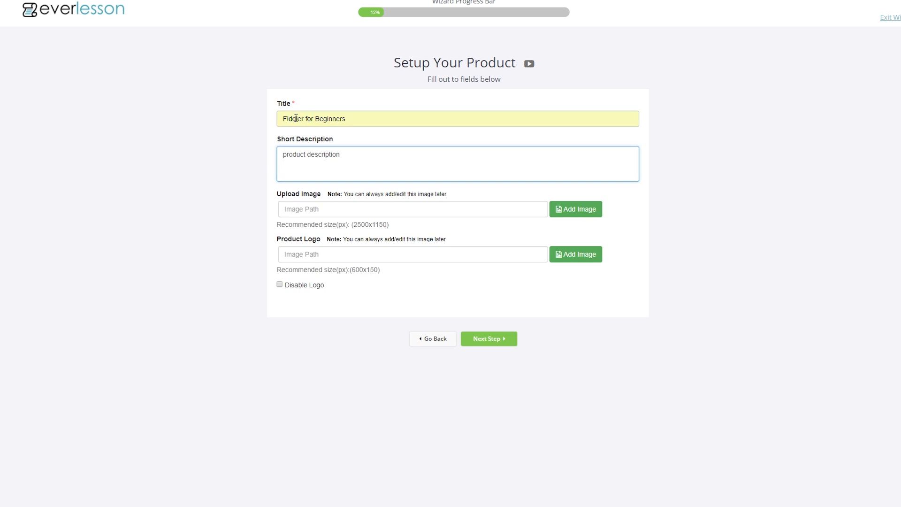
Step: Replace the short description with "In this course we teach you the basics of playing the fiddle."
drag(369, 154, 205, 165)
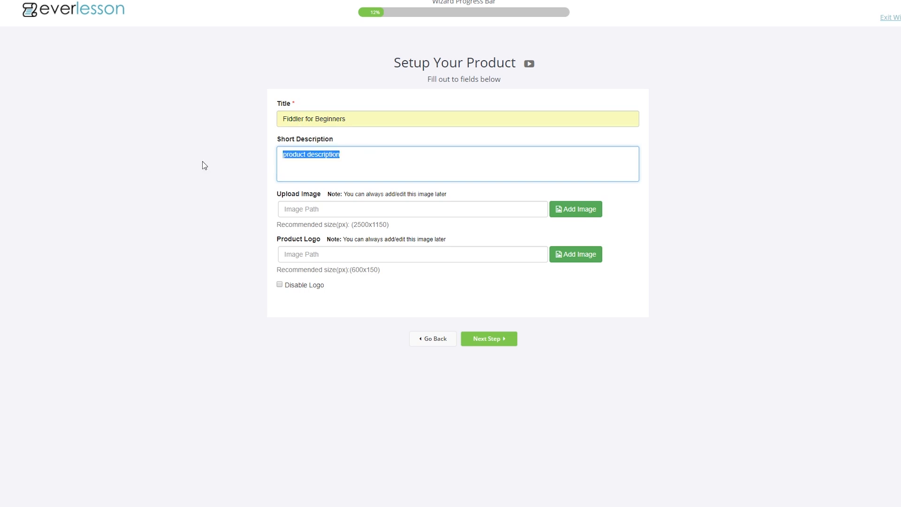
key(BackSpace)
text(In this course we teach you the basics of )
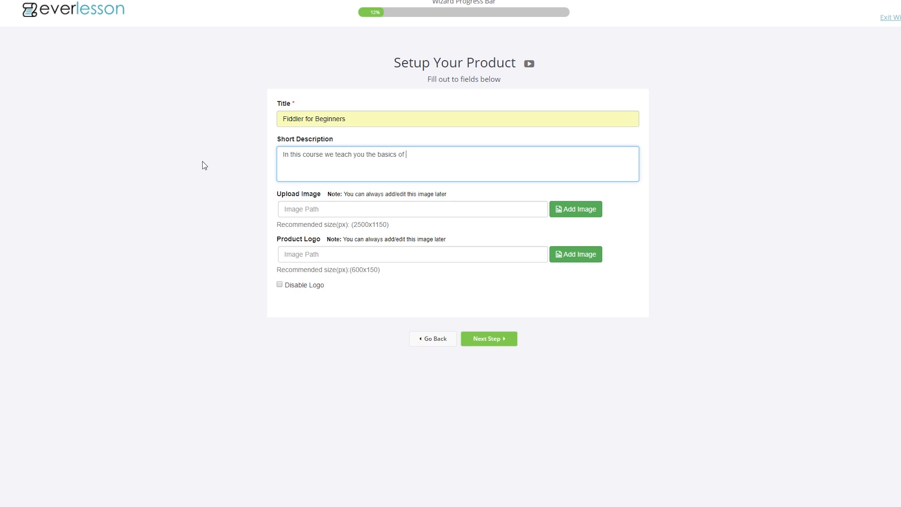
text(playing the fiddle.)
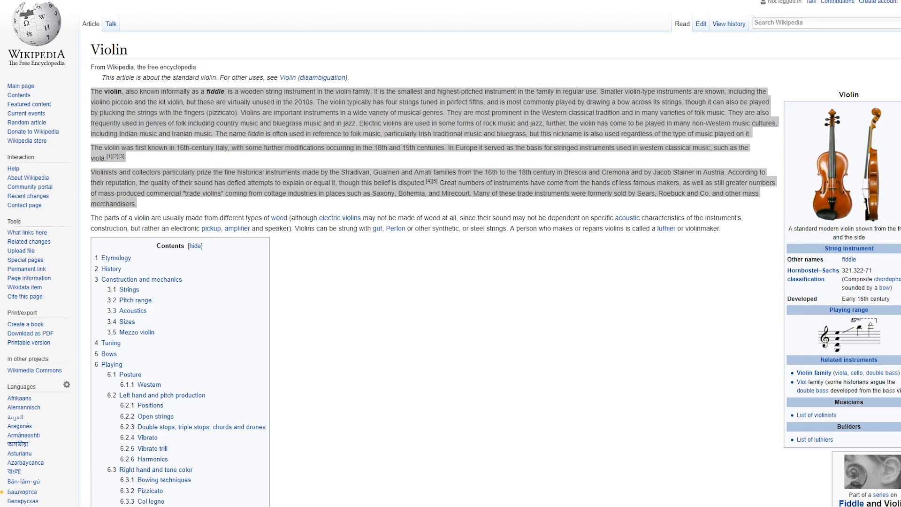
Step: Append introductory text from Wikipedia's Violin article to the product's short description
click(218, 2)
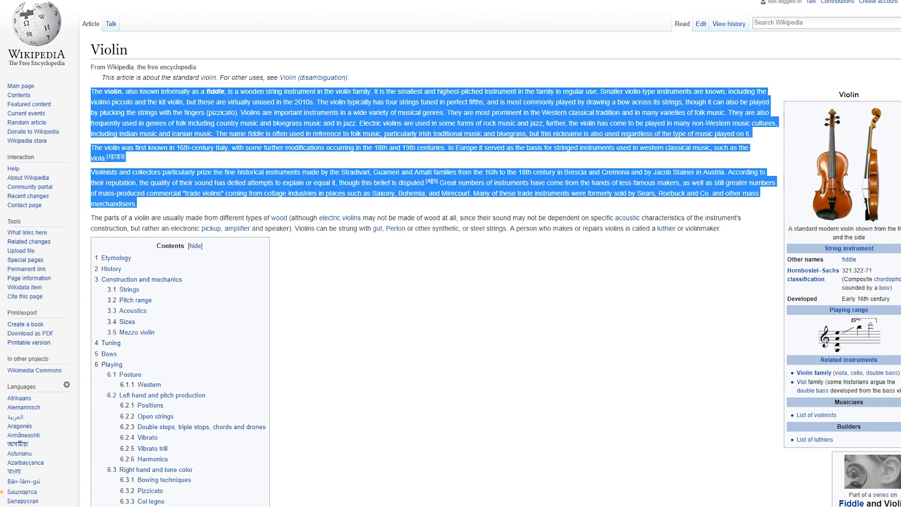
click(287, 124)
key(alt+Left)
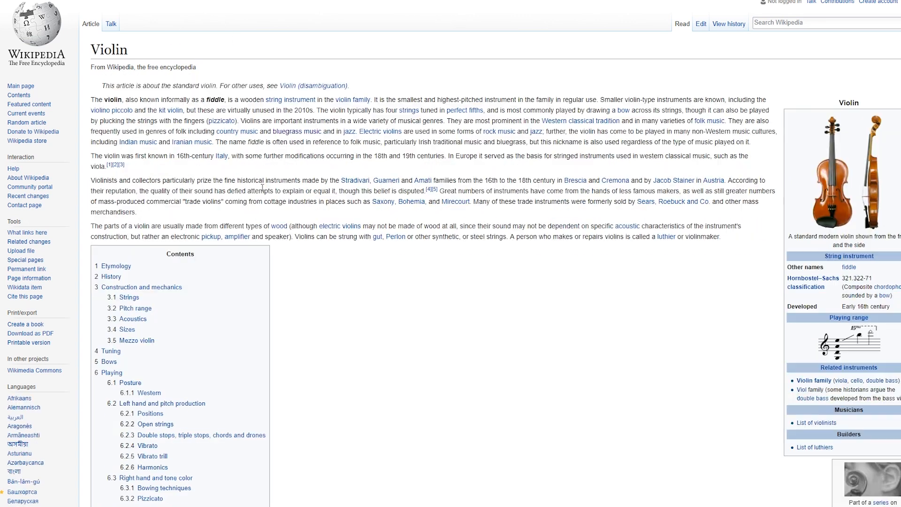
triple_click(237, 192)
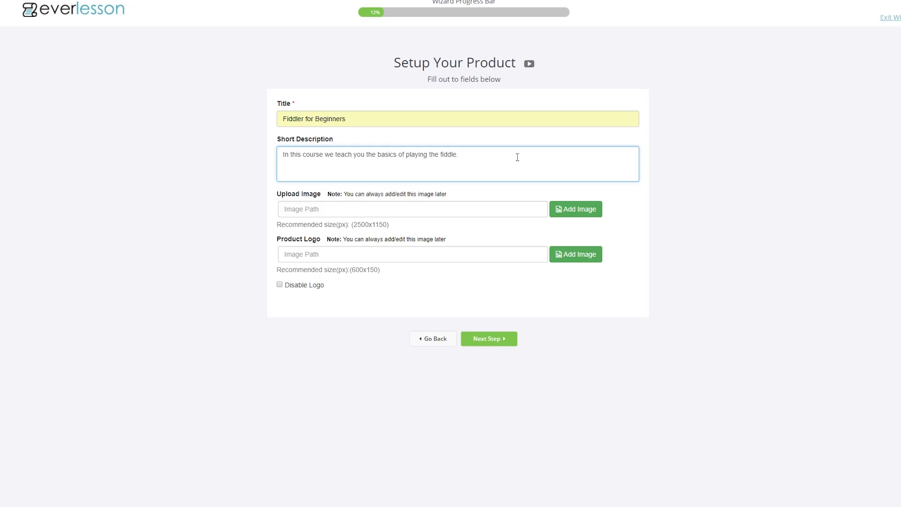
key(ctrl+v)
click(219, 219)
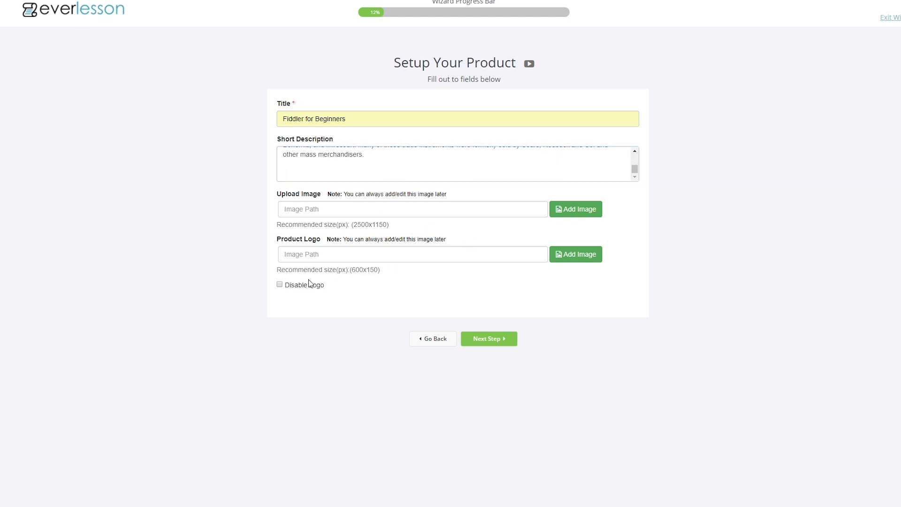
Step: Disable the product logo and insert the violin picture from the image library as the product image
click(281, 285)
click(576, 210)
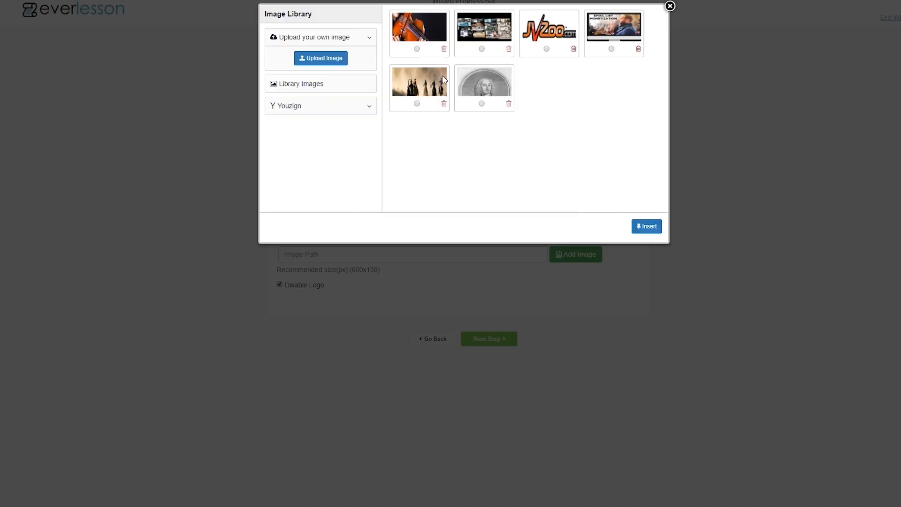
click(417, 48)
click(645, 226)
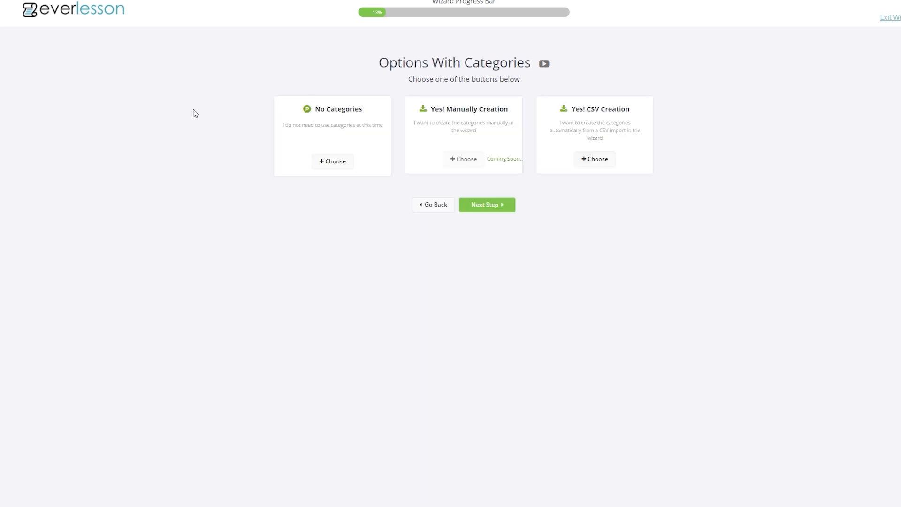
Step: Choose No Categories for the product and request 3 video lesson pages
click(325, 162)
click(483, 207)
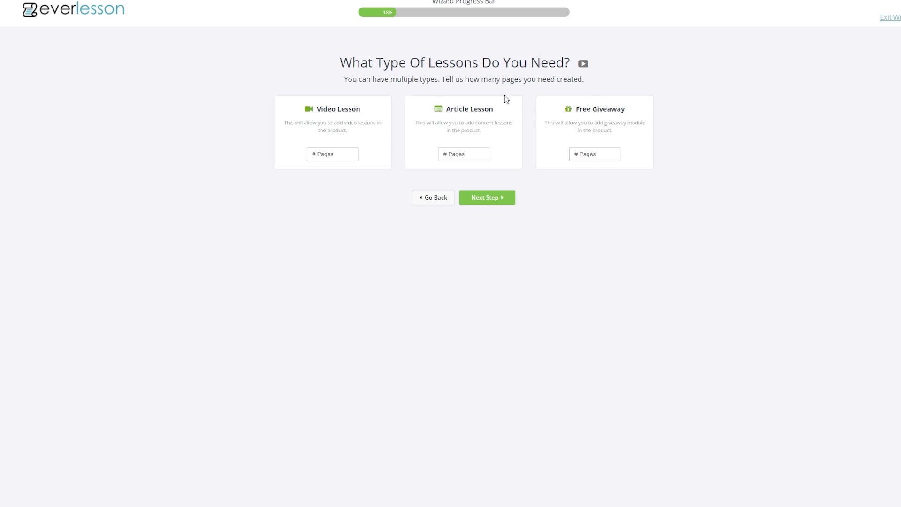
click(331, 155)
text(3)
click(345, 211)
key(Return)
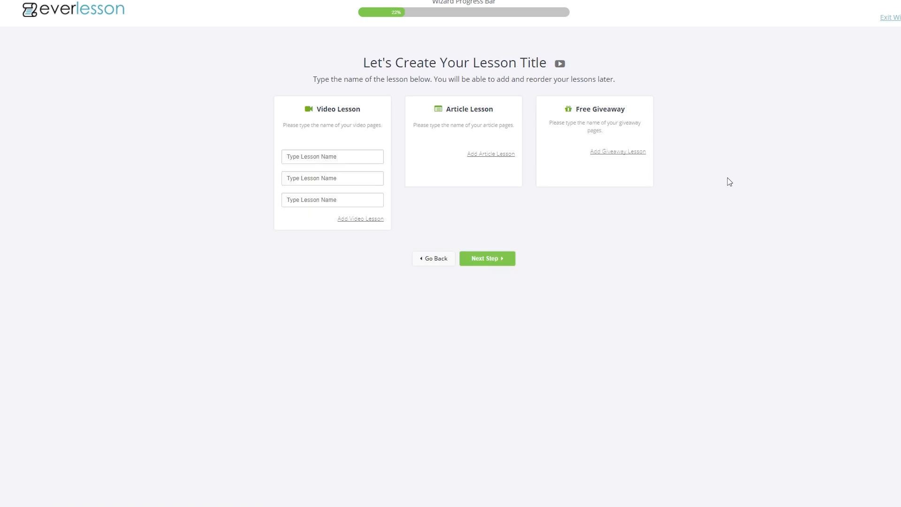
Step: Name the first two video lessons "Lesson 1: Violin Basics" and "Lesson 2: How to hold the violin"
click(327, 155)
text(Le)
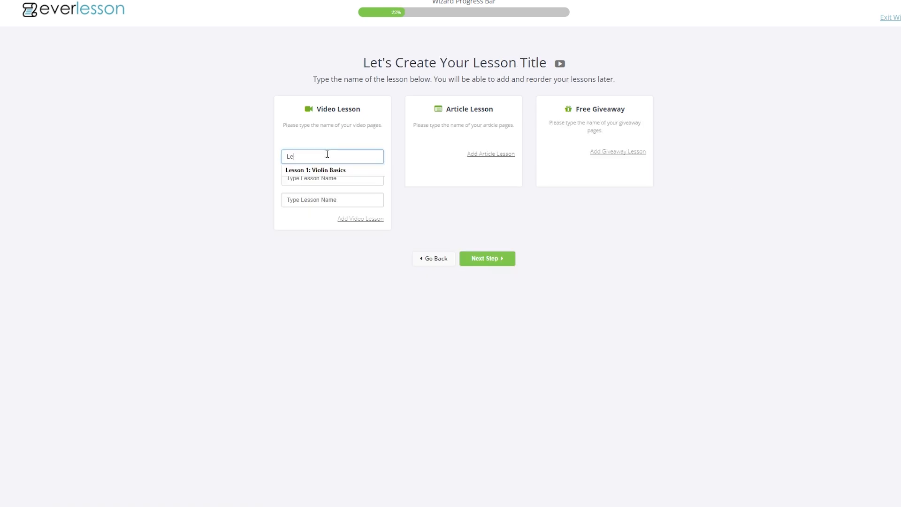
click(343, 172)
click(346, 176)
text(Le)
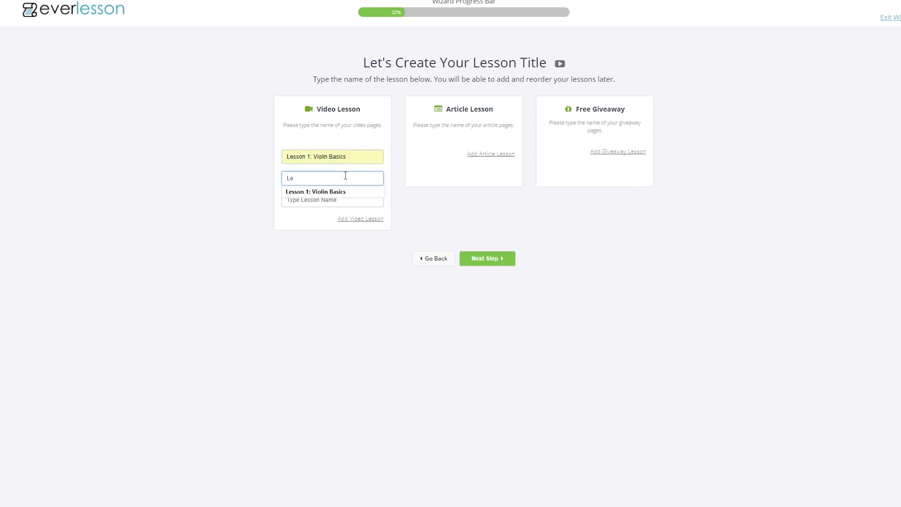
text(sson 2:)
text(How to ho)
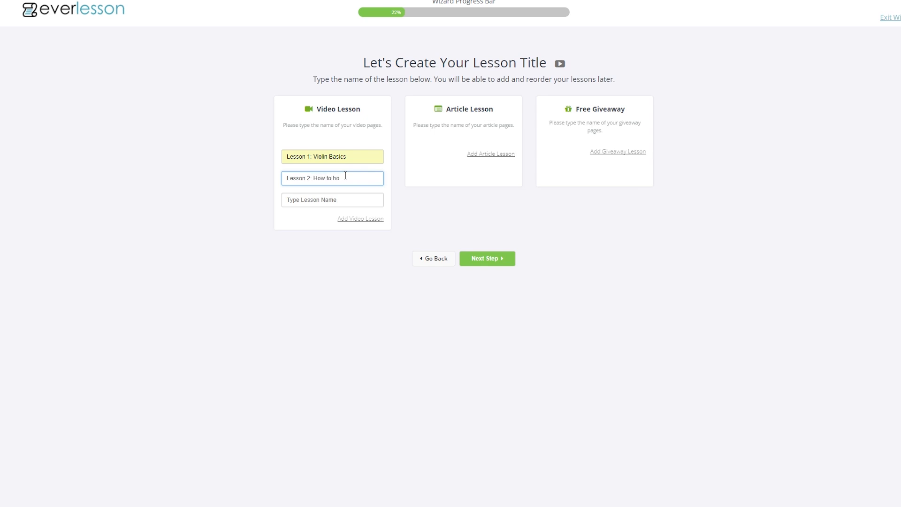
text(ld)
text(the violin)
Step: Name the third video lesson "Lesson 3: Your first song" and continue to the lesson descriptions
click(306, 201)
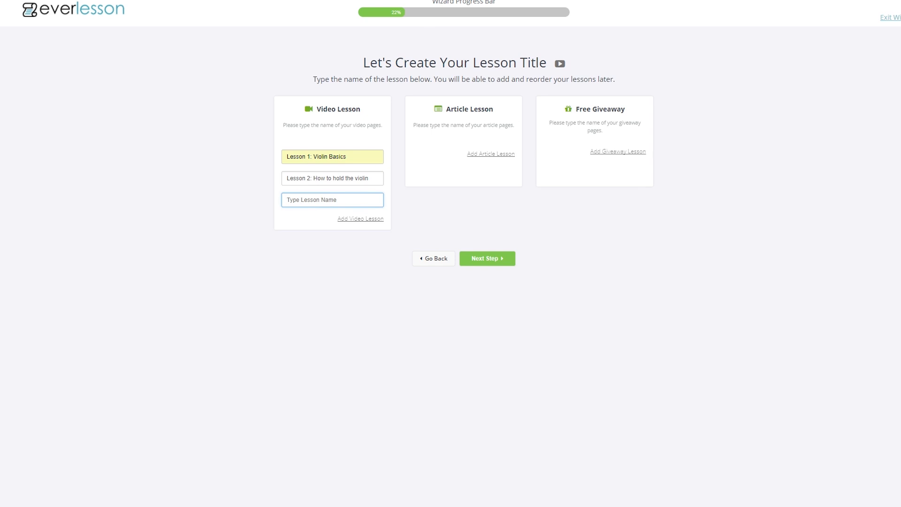
text(Less)
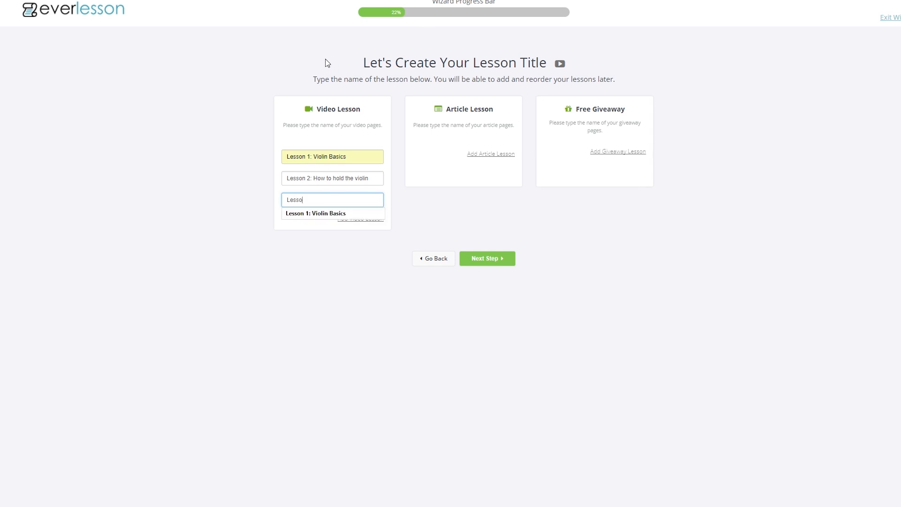
text(on 3: Your first)
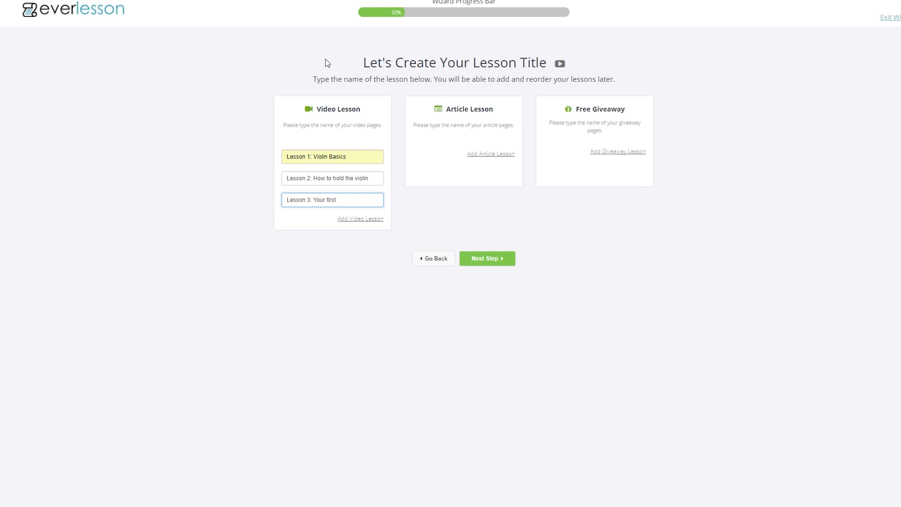
text( song)
click(495, 256)
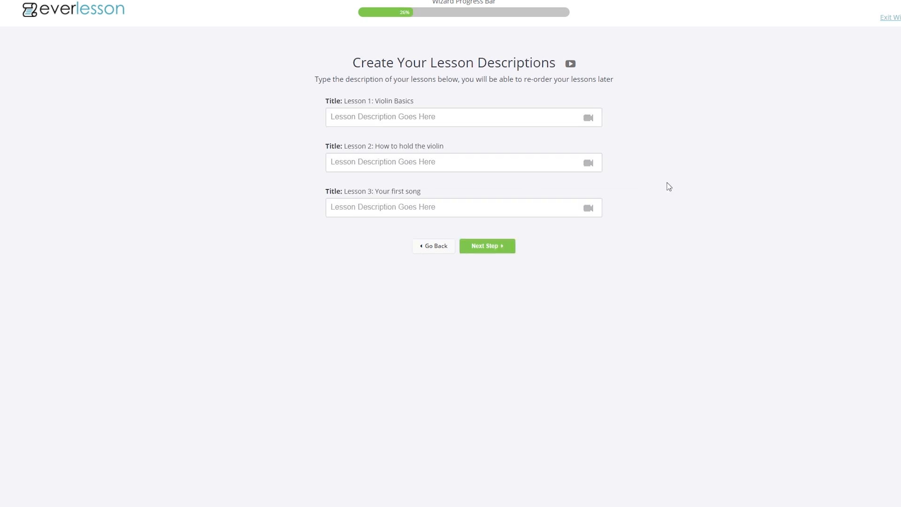
Step: Describe Lesson 1 as "In this lesson we'll cover the parts of your violin and bow and how to use them."
click(467, 117)
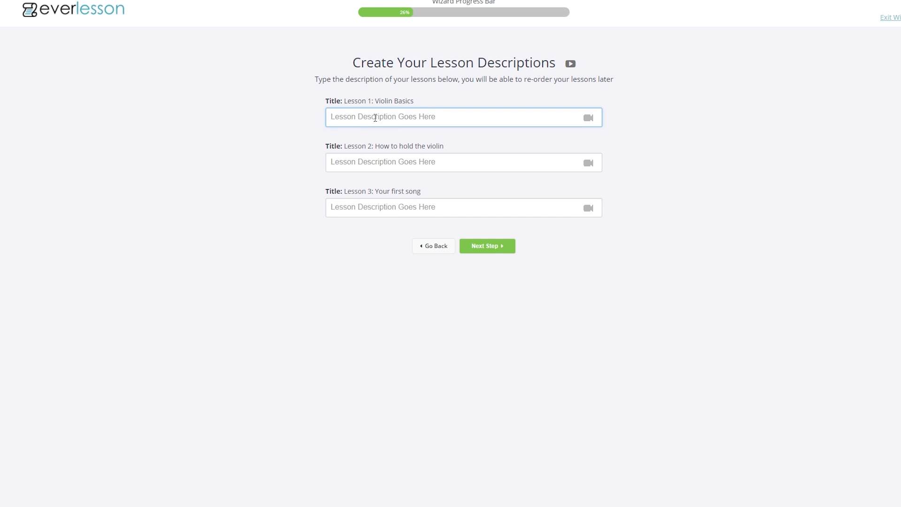
text(In)
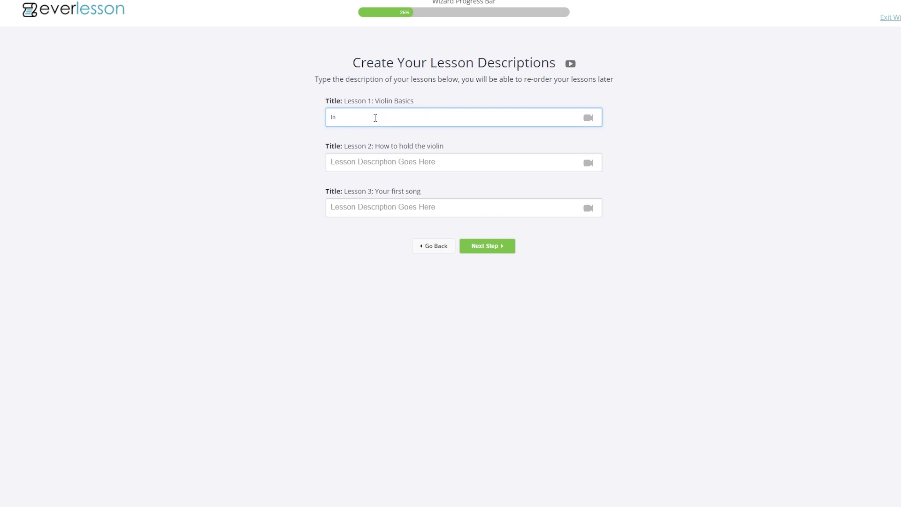
text( this lesson we'll cover the parts of your violin and bow and how t)
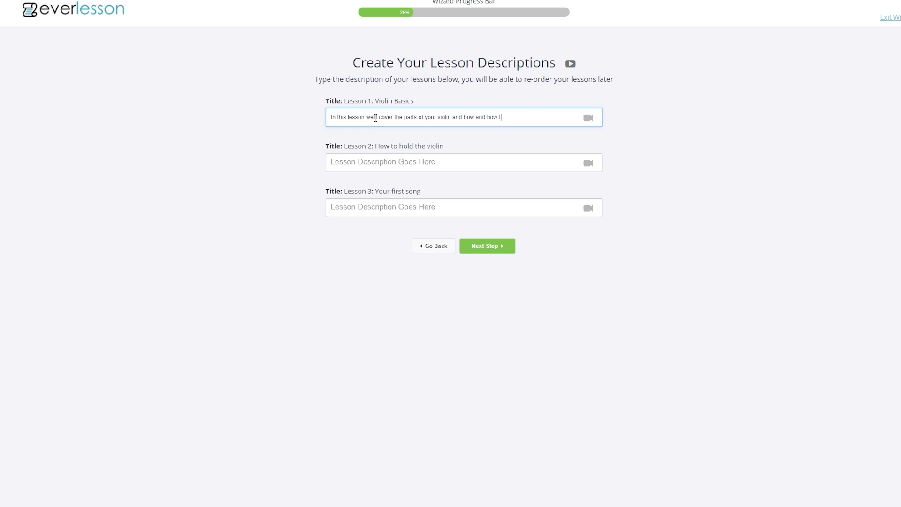
text(o use them.)
Step: Describe Lesson 2 as "This lesson covers how to hold your violin and bow properly."
click(454, 166)
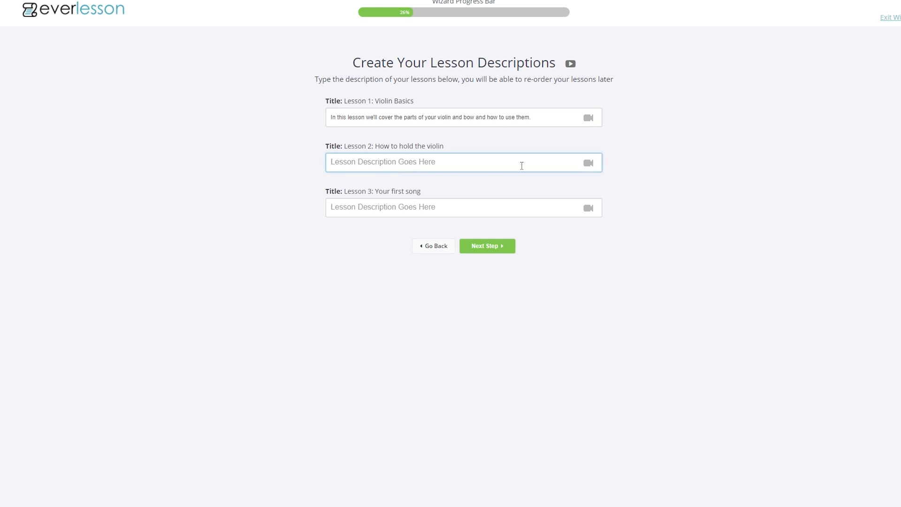
text(This lesson covers how to hold your violin and bow properly)
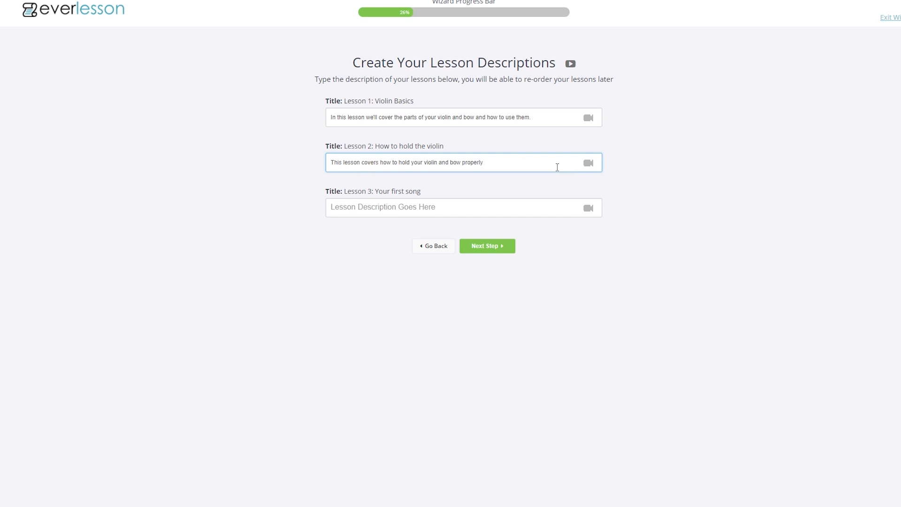
Step: Describe Lesson 3 as "You're finally ready for your first song! Mississippi Stop Stop." and continue to adding videos
click(359, 212)
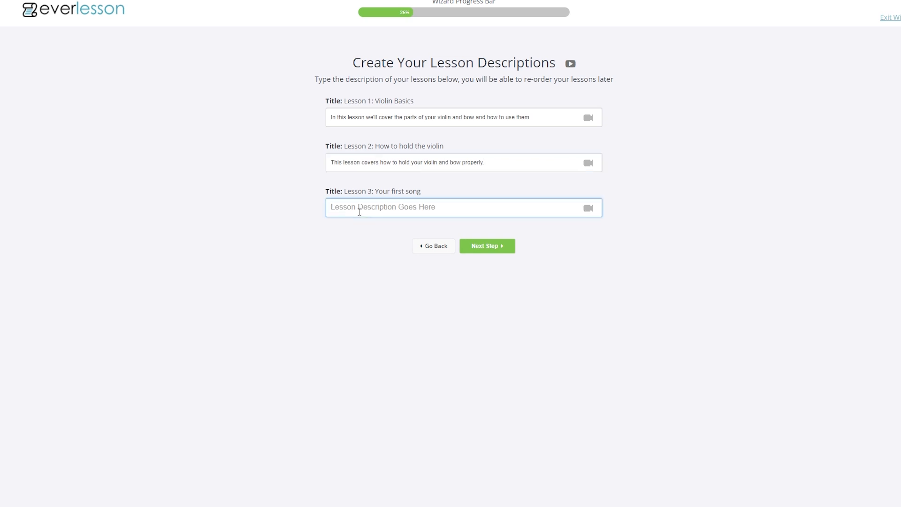
text(Yo)
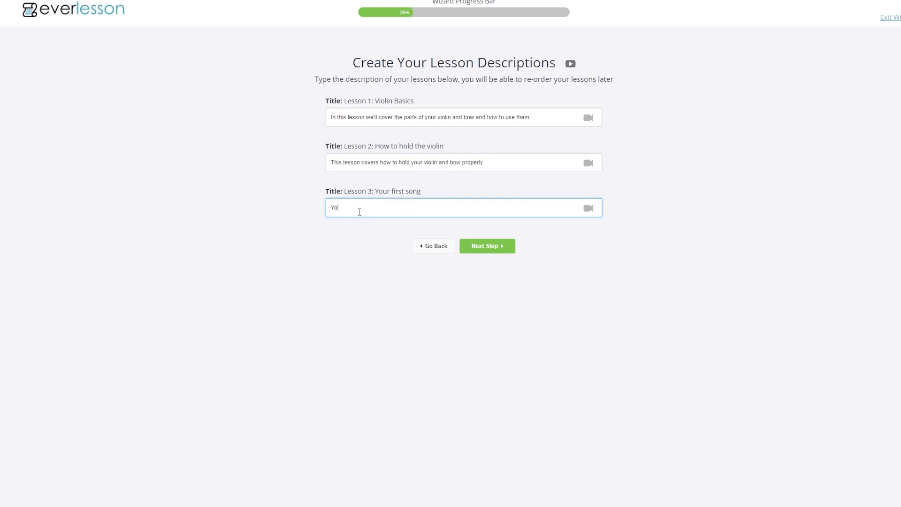
text(u're finally ready for your first song! Mississippi)
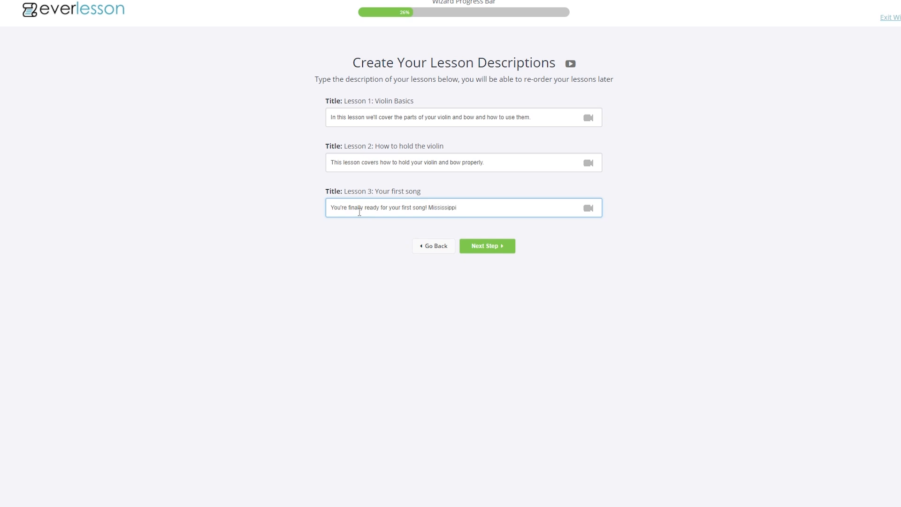
text(s)
text(Stop Stop.)
click(498, 247)
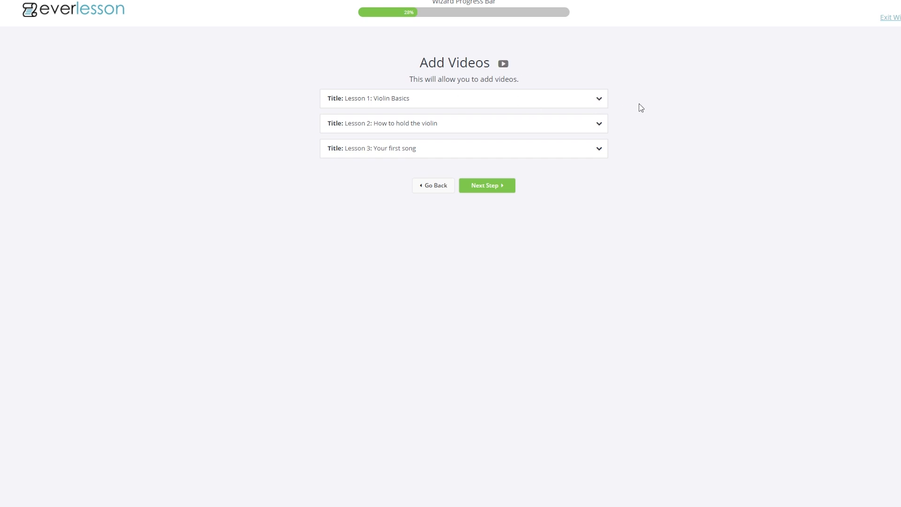
Step: Start a new YouTube video for Lesson 1 and title it "Lesson 1: Violin Basics", copied from the lesson heading without the "Title:" prefix
click(599, 99)
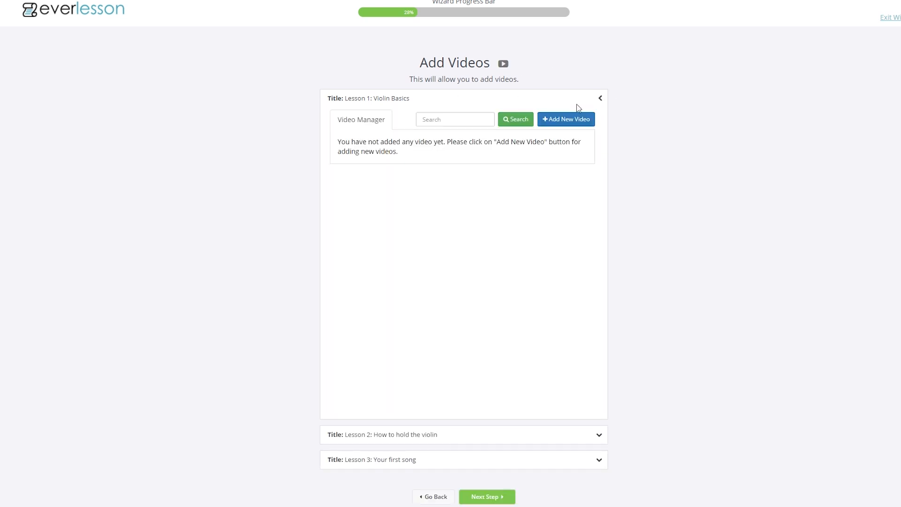
click(575, 125)
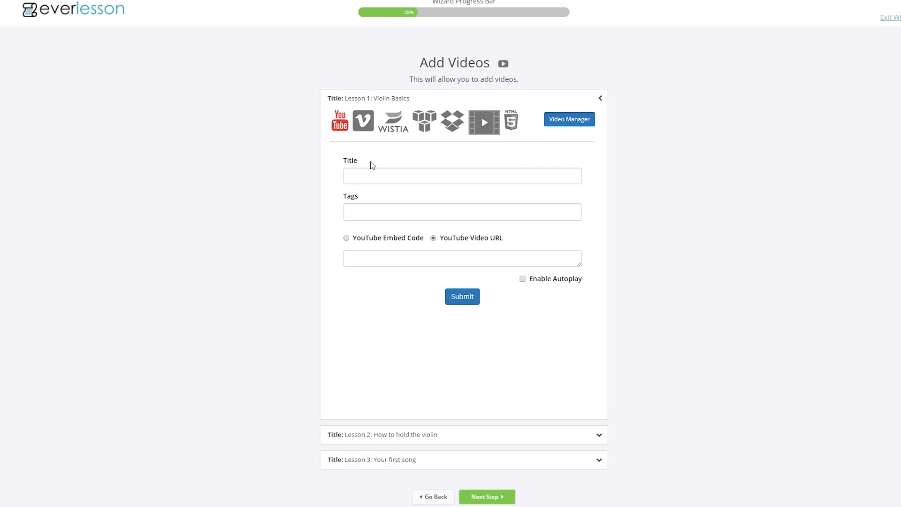
triple_click(382, 99)
key(ctrl+c)
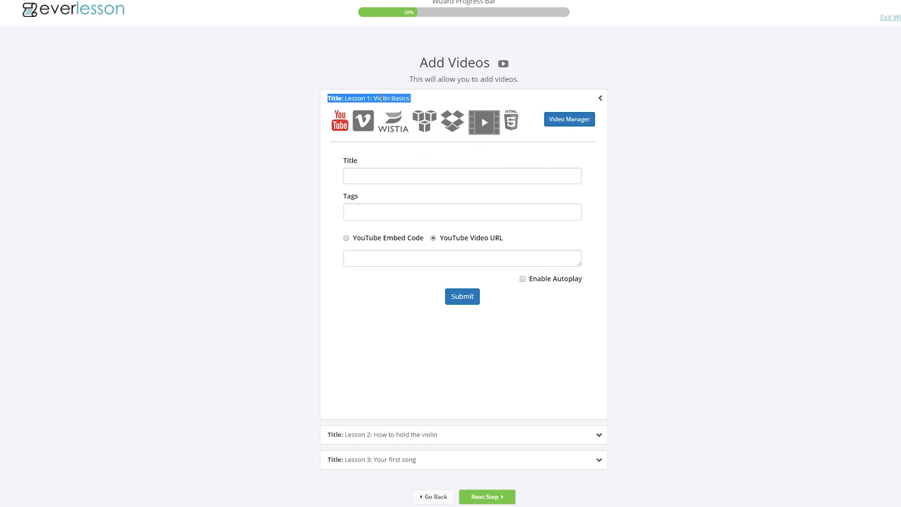
click(370, 176)
key(ctrl+v)
click(366, 177)
drag(366, 177, 294, 181)
key(BackSpace)
Step: Try to add the tag "violin" to the Lesson 1 video
click(370, 212)
text(vio)
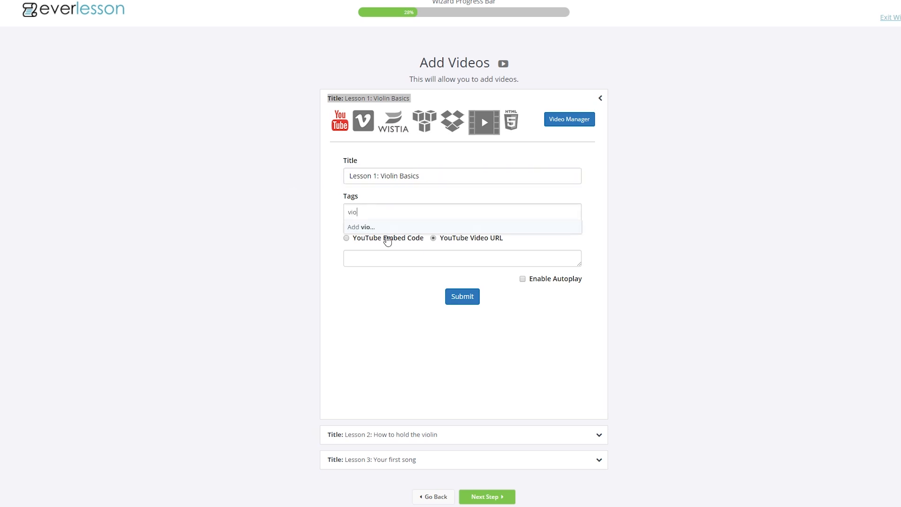
text(lin)
click(375, 261)
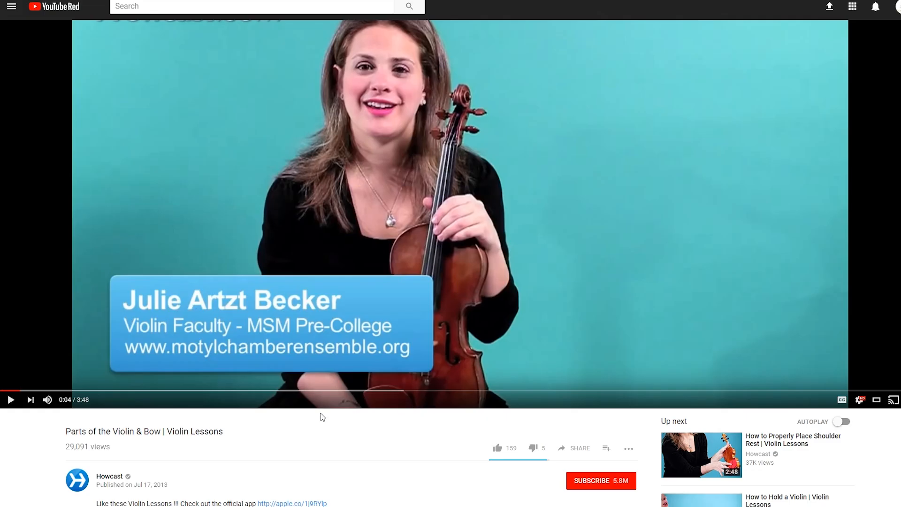
scroll(290, 464, down, 2)
scroll(41, 362, up, 1)
scroll(42, 362, up, 2)
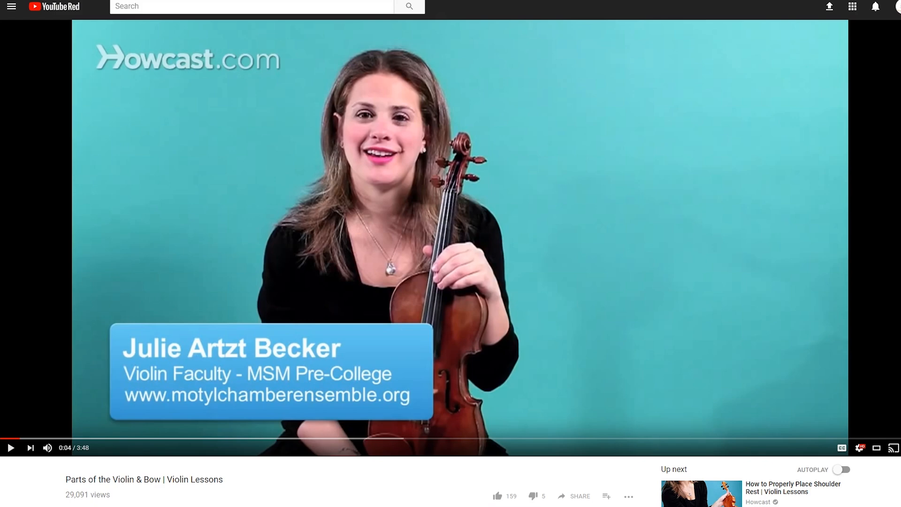
key(alt+Tab)
text(https://www.youtube.com/watch?v=OTLIyvHfpWk)
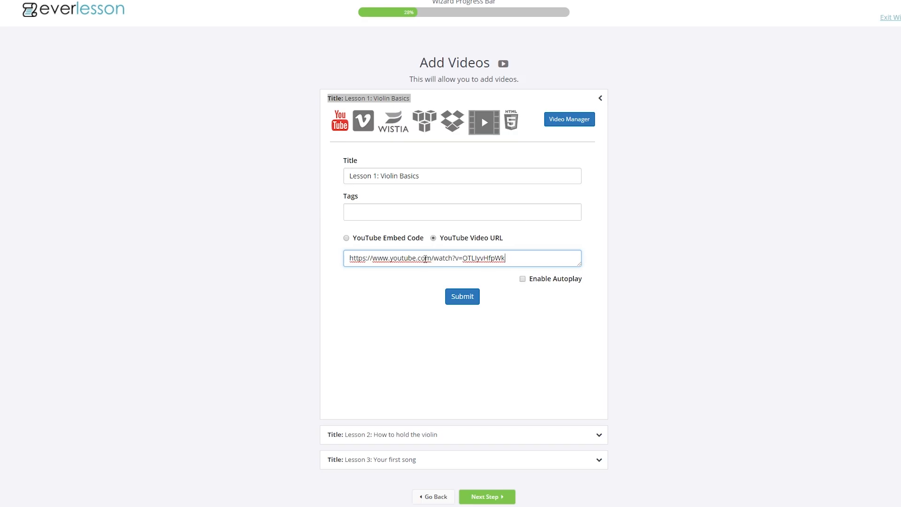
click(688, 271)
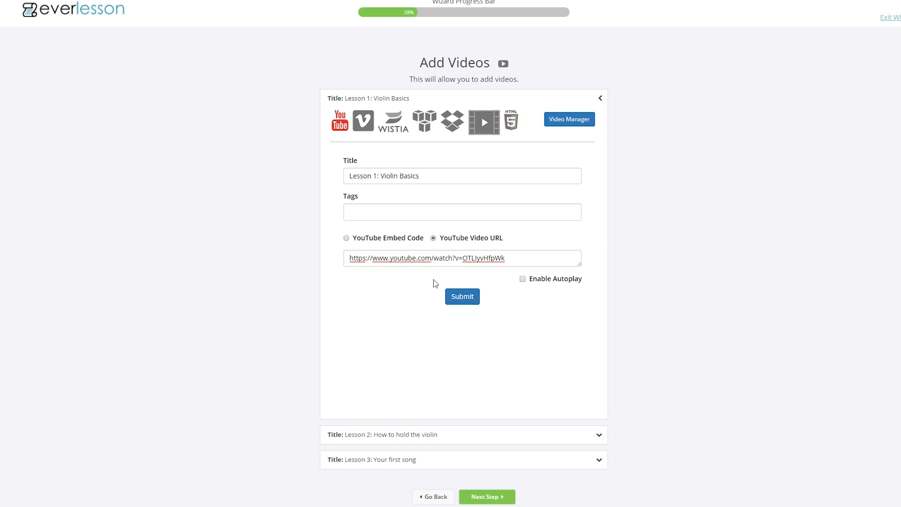
click(472, 300)
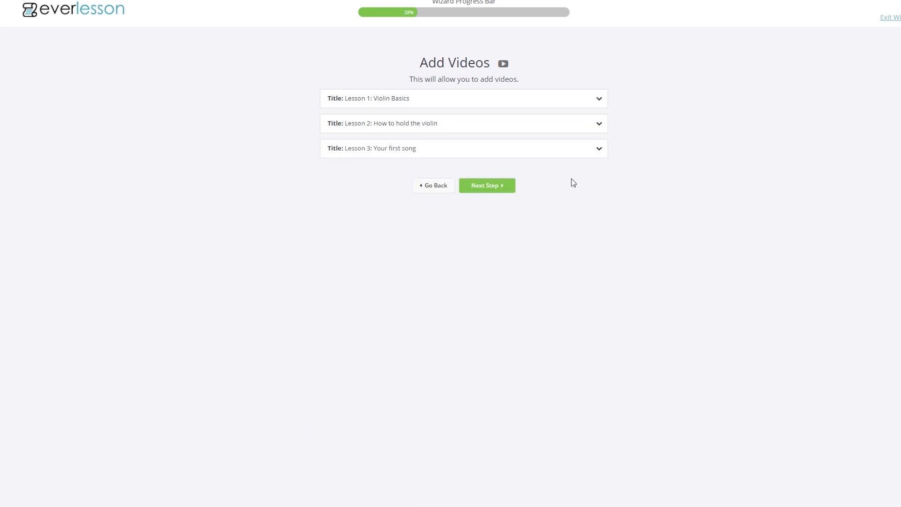
click(599, 125)
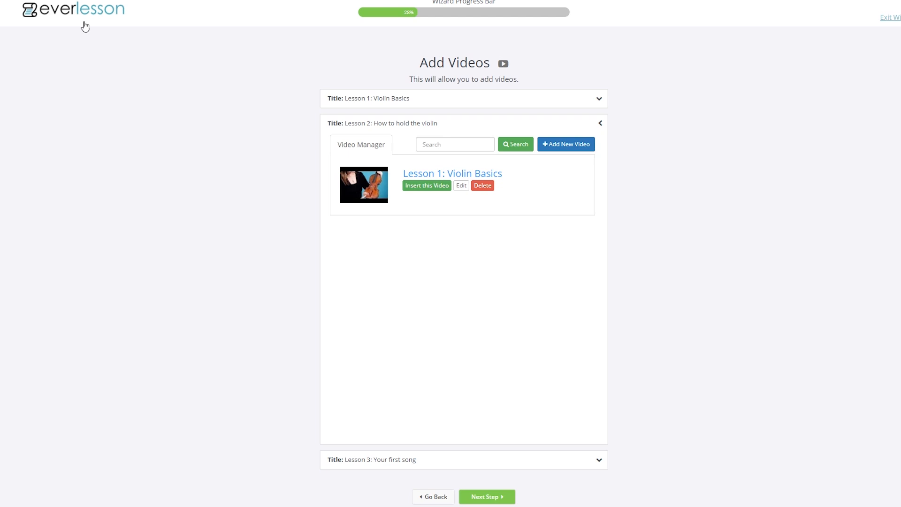
click(566, 145)
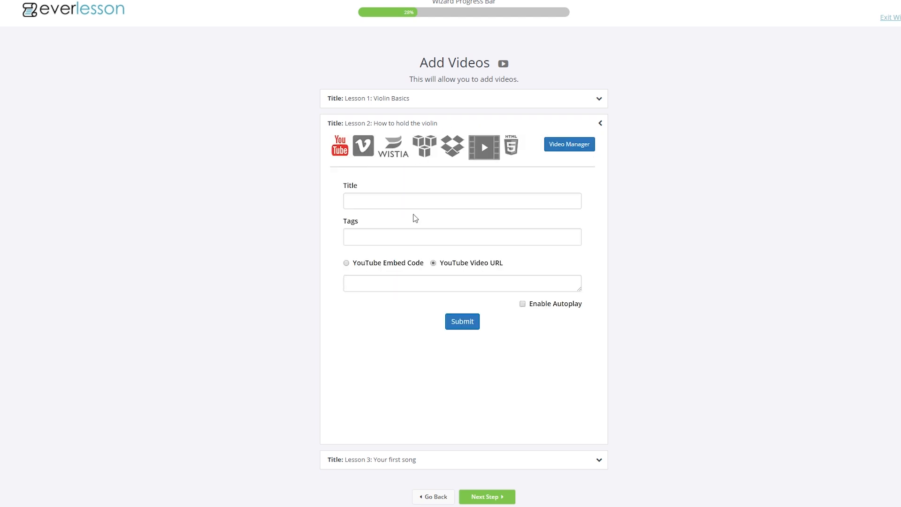
click(399, 275)
text(https://www.youtube.com/watch?v=G8ElT-63o3M)
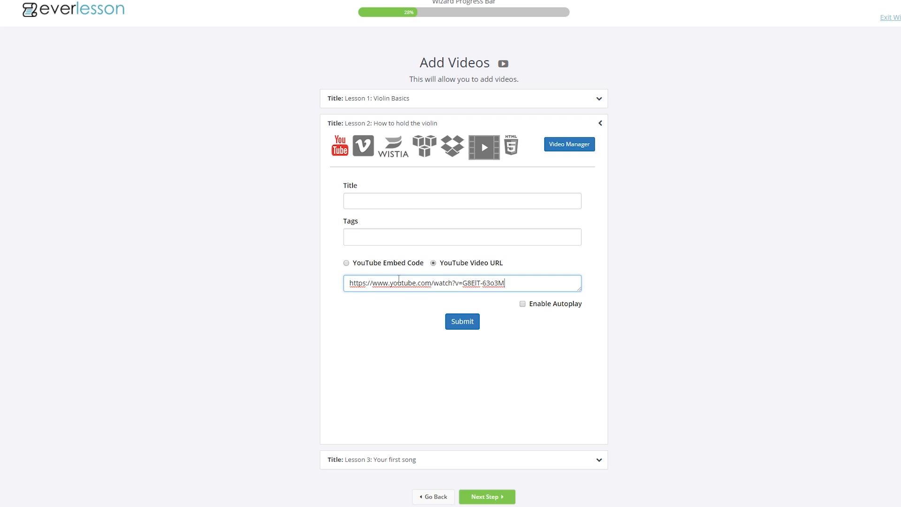
Step: Title the Lesson 2 video "Lesson 2: How to hold the violin", copied from the lesson heading without the "Title:" prefix
triple_click(395, 123)
key(ctrl+c)
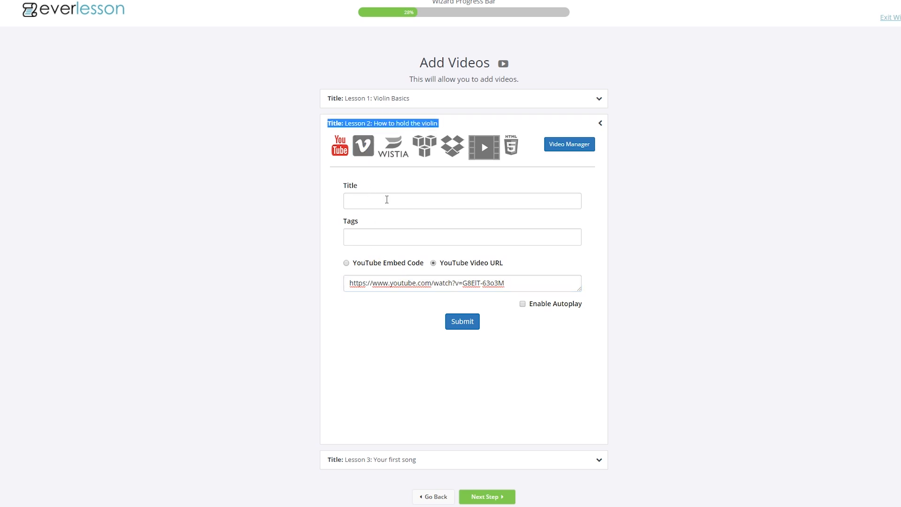
click(386, 200)
key(ctrl+v)
drag(366, 201, 303, 202)
key(BackSpace)
Step: Add the tag "violin" to the Lesson 2 video and submit it
click(357, 235)
text(violin)
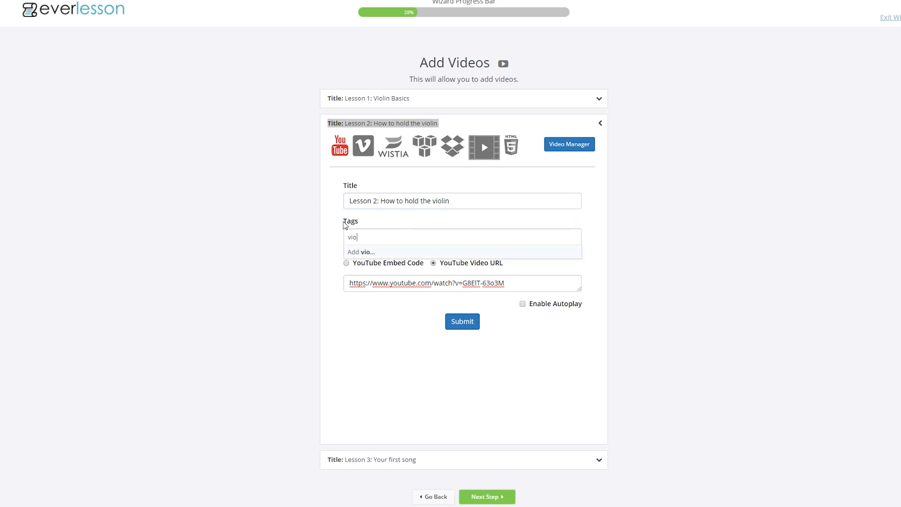
click(376, 252)
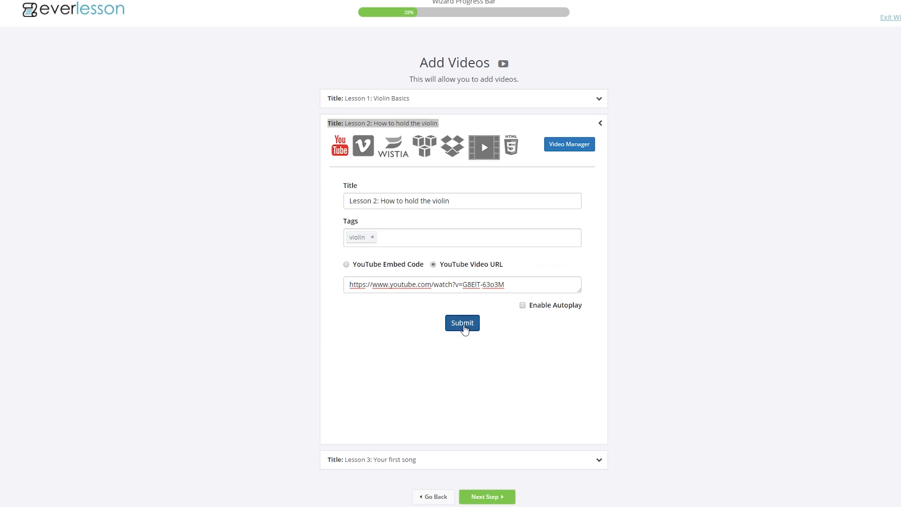
click(463, 325)
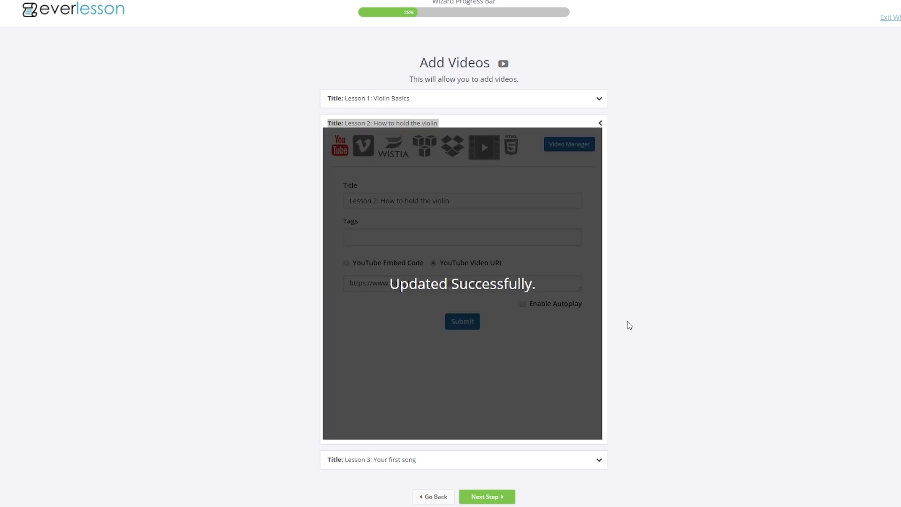
click(600, 150)
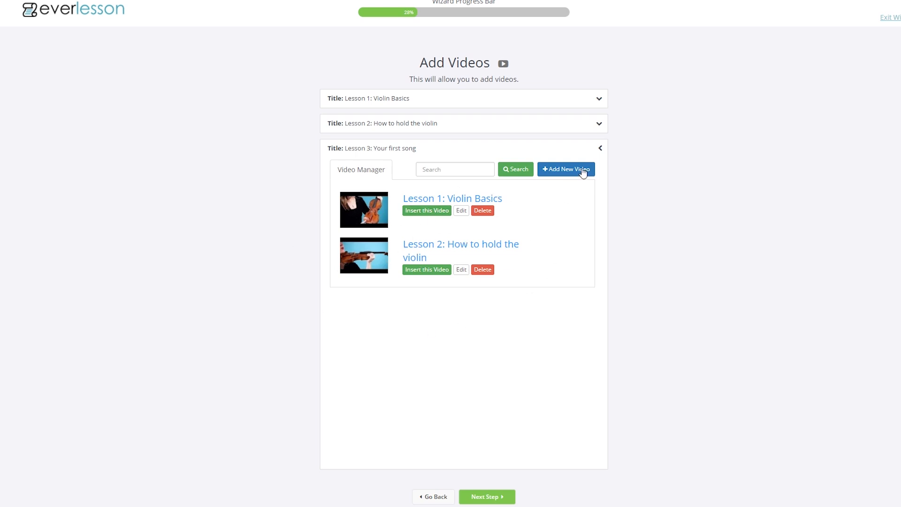
click(573, 172)
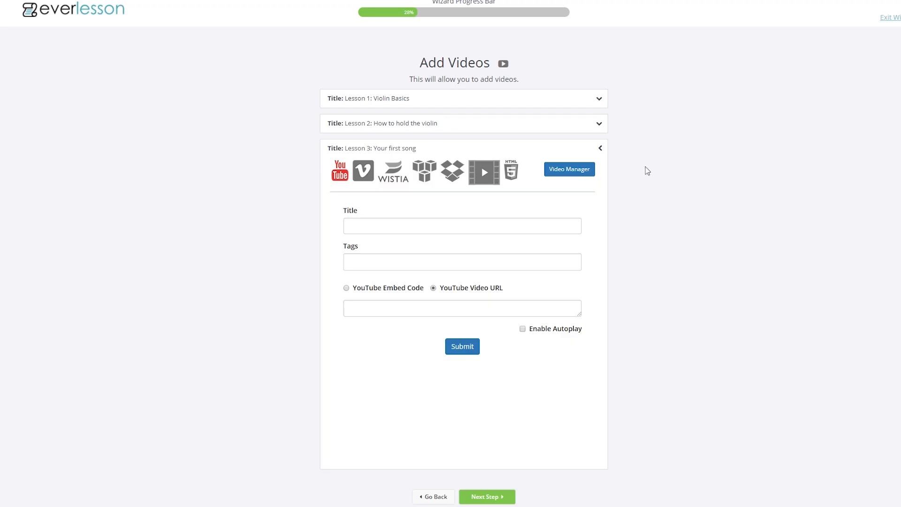
click(375, 302)
text(https://www.youtube.com/watch?v=QBwDwMt1EeE)
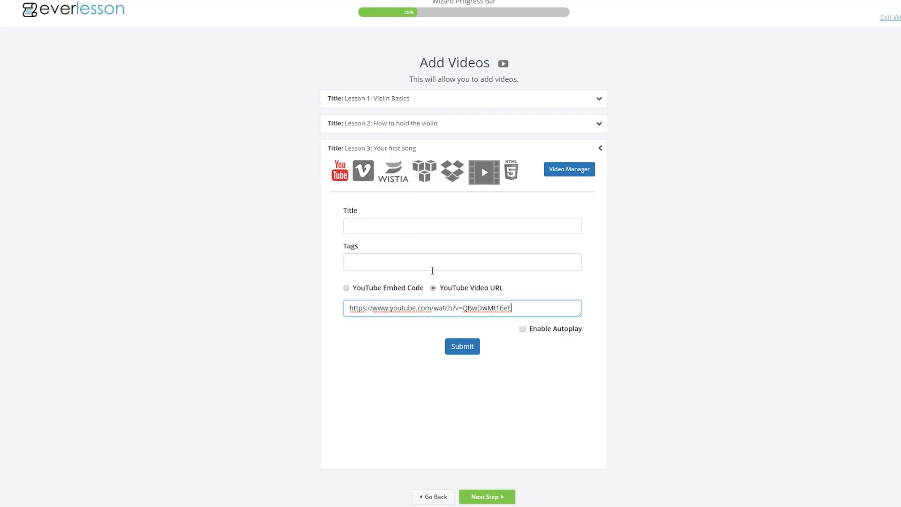
Step: Title the Lesson 3 video "Lesson 3: Your first song", copied from the lesson heading without the "Title:" prefix
click(380, 221)
triple_click(375, 146)
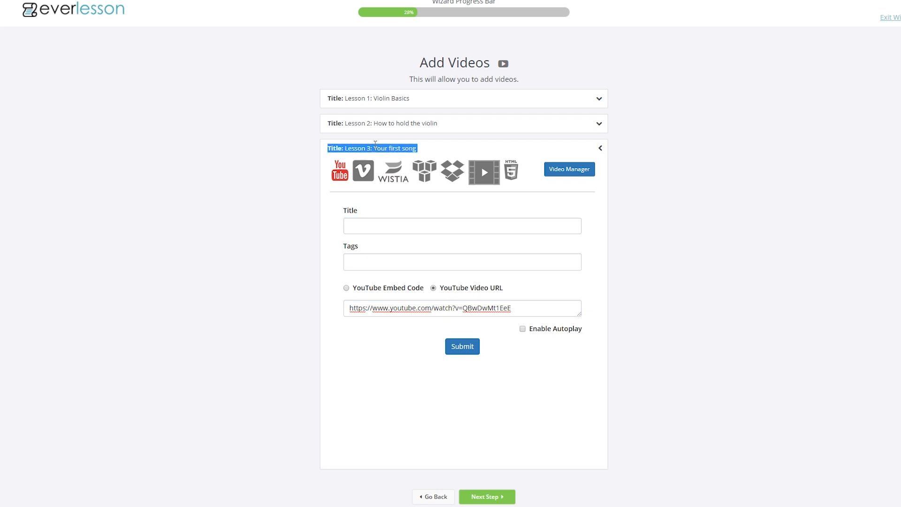
key(ctrl+c)
click(400, 225)
key(ctrl+v)
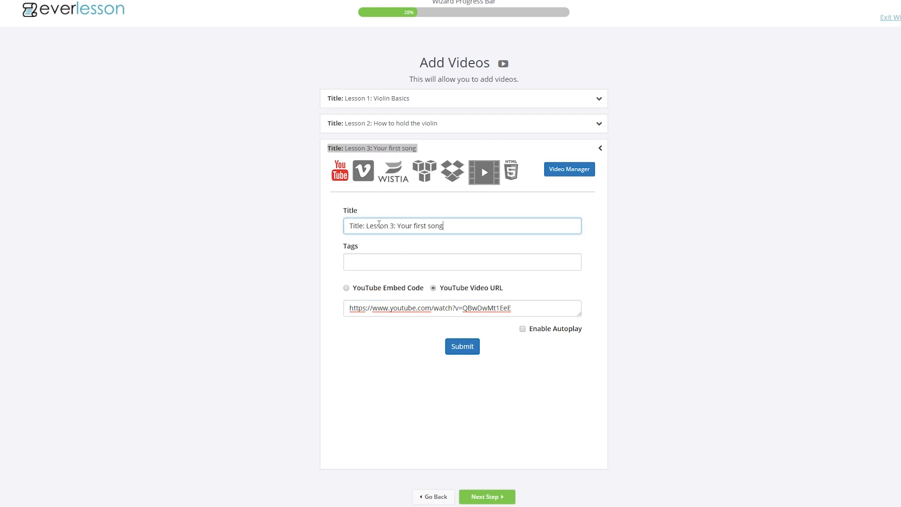
drag(366, 224, 327, 227)
key(BackSpace)
Step: Add the tag "violin" to the Lesson 3 video
click(370, 256)
text(violin)
click(367, 278)
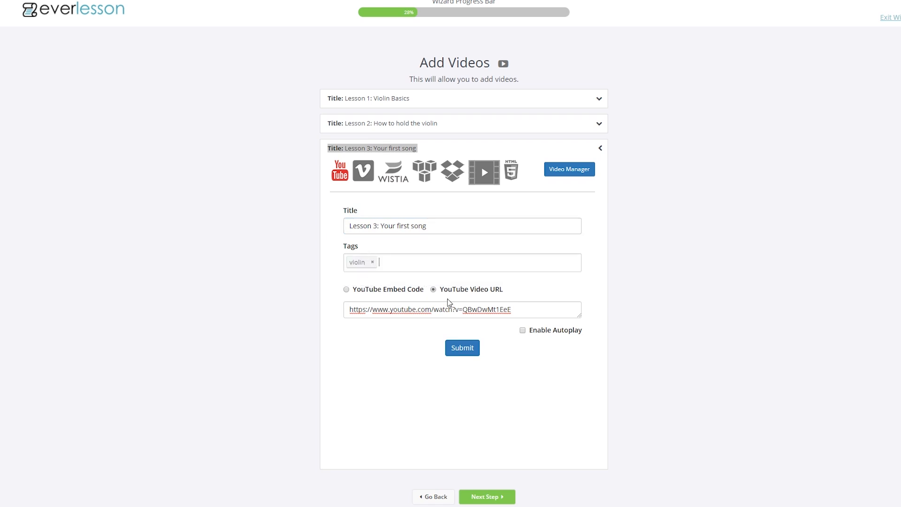
Step: Submit the Lesson 3 video and continue to naming the packages
click(465, 353)
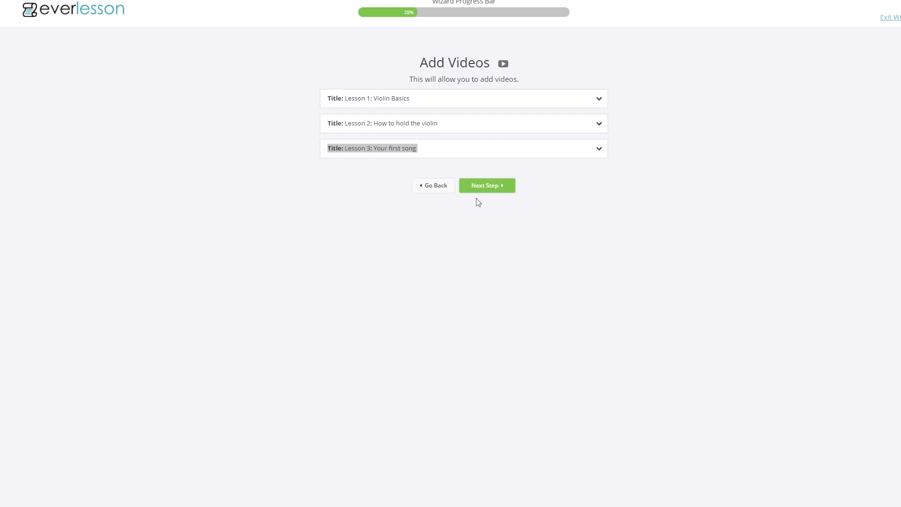
click(494, 189)
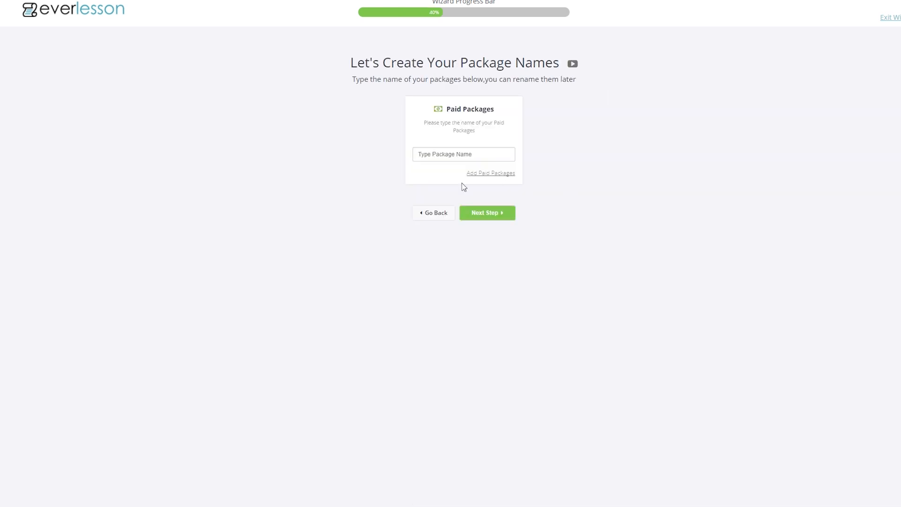
Step: Name the paid package "Beginner Fiddle Package" and continue to its description
click(441, 159)
text(Fiddle Package)
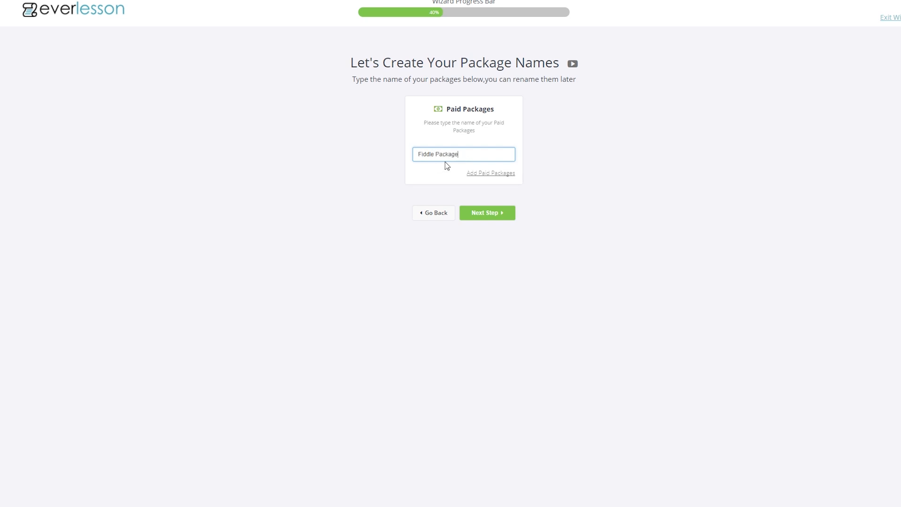
click(419, 155)
text(Beginner)
click(497, 217)
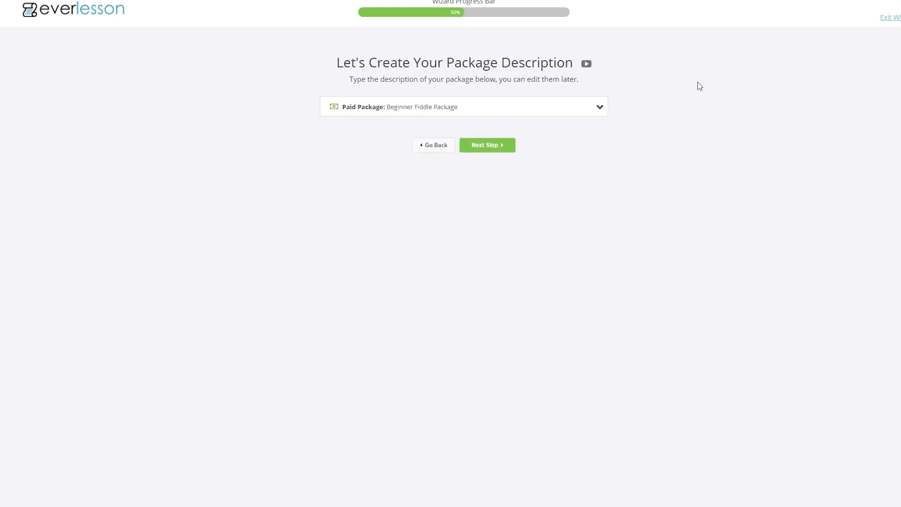
Step: Give the package the description "This amazing course teaches beginners everything they need to get started with the violin."
click(600, 108)
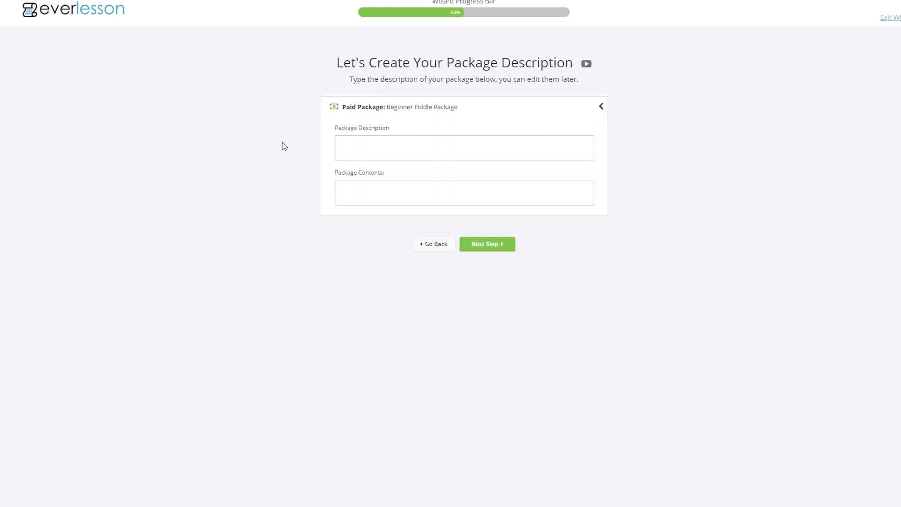
text(This amazing course teaches beg)
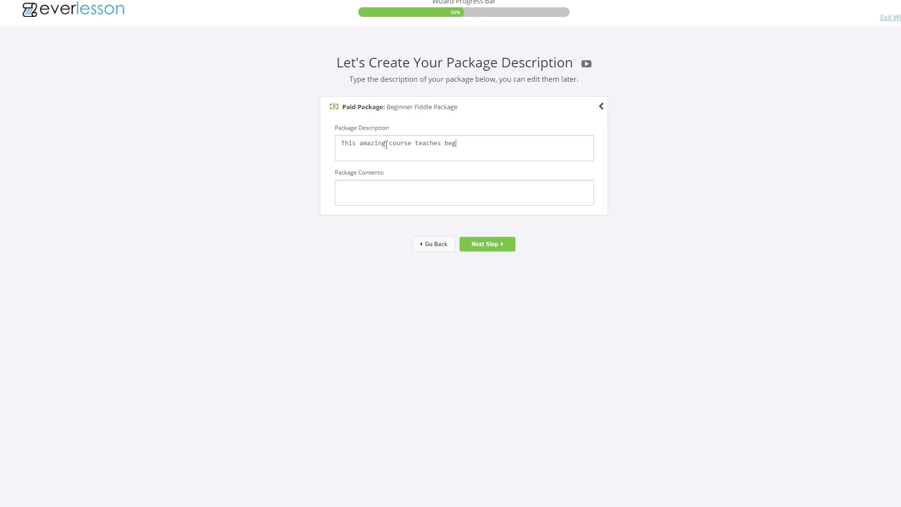
text(inners everything they need to get )
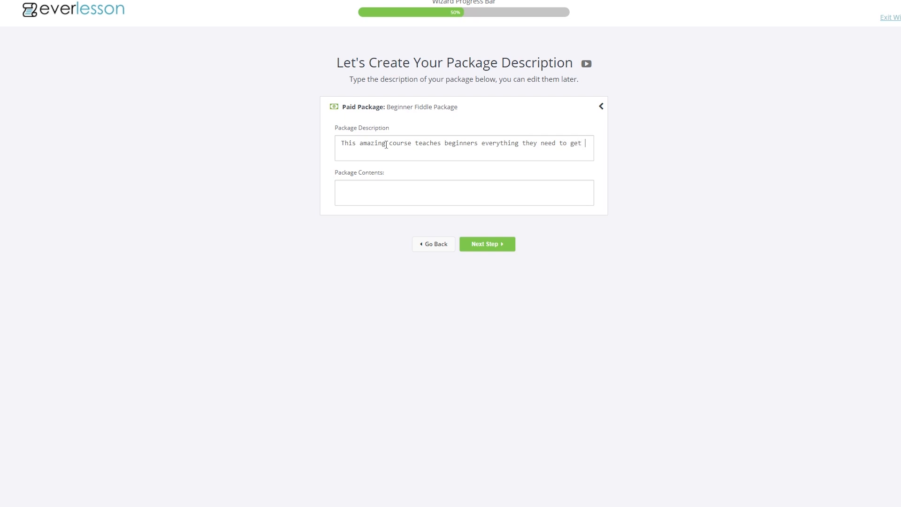
text(started with the violin.)
Step: List the package contents on separate lines: "Lesson 1: Intro to violin parts.", "Lesson 2: Violin and bow holds.", "Lesson 3: Your first song."
click(385, 191)
text(Lesson 1: Intro to violin )
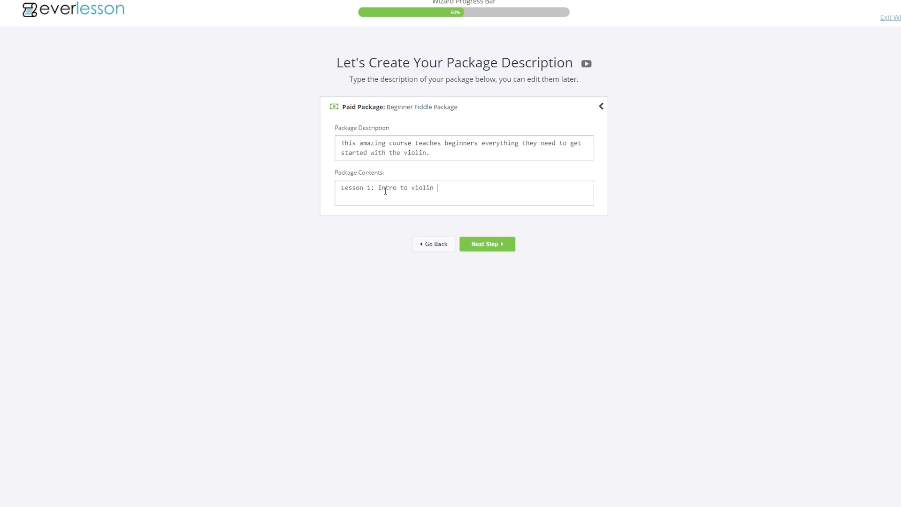
text(parts.)
key(Return)
text(Lesson 2:)
text(Violin and bow holds.)
key(Return)
text(Lesso)
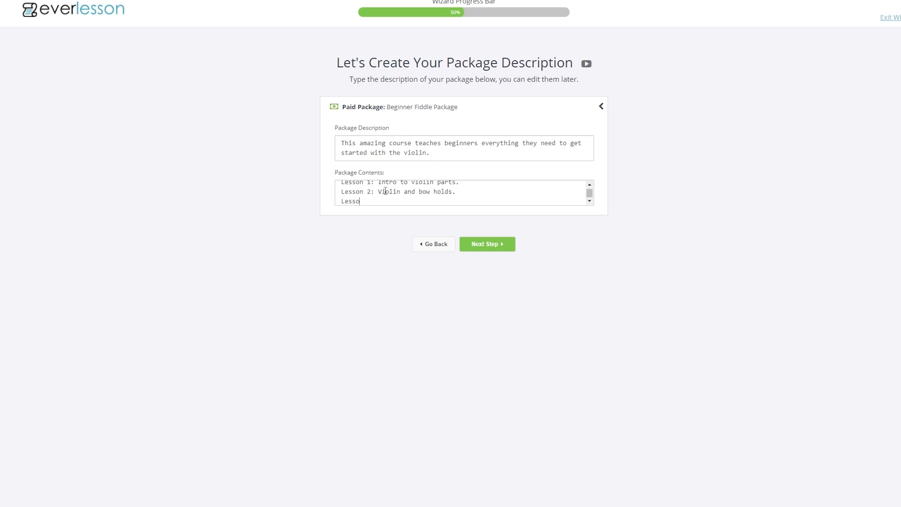
text(n 3: Your first song.)
Step: Put a bullet and a space before each of the three lesson lines in the package contents and continue to the access emails
scroll(486, 198, up, 2)
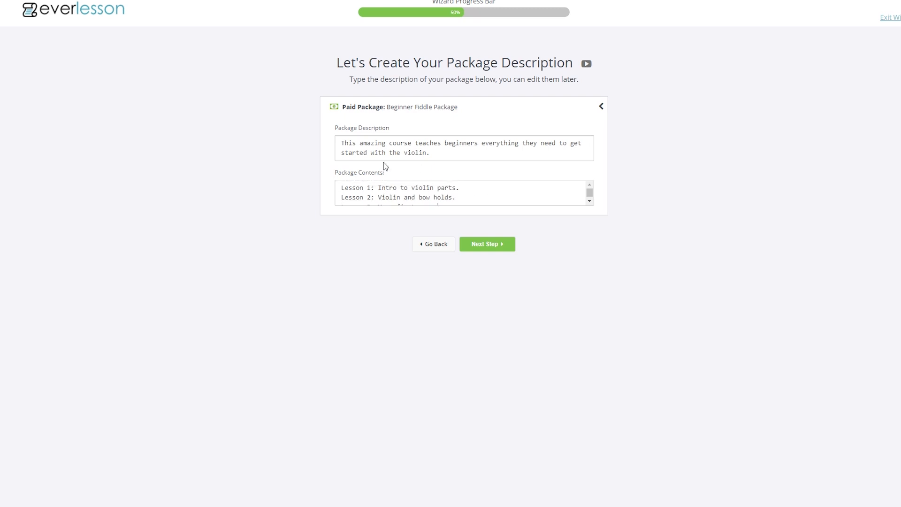
text(•)
click(342, 198)
text(•)
scroll(502, 199, down, 1)
click(339, 197)
text(•)
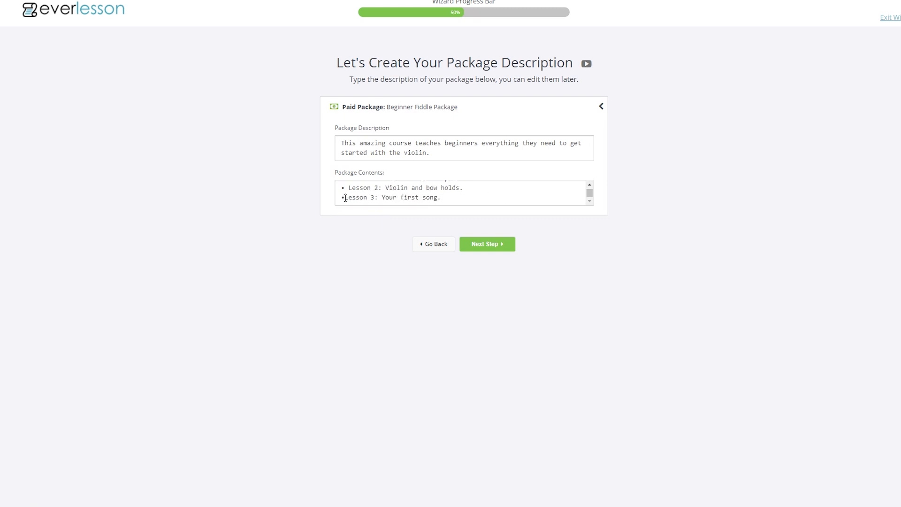
click(340, 204)
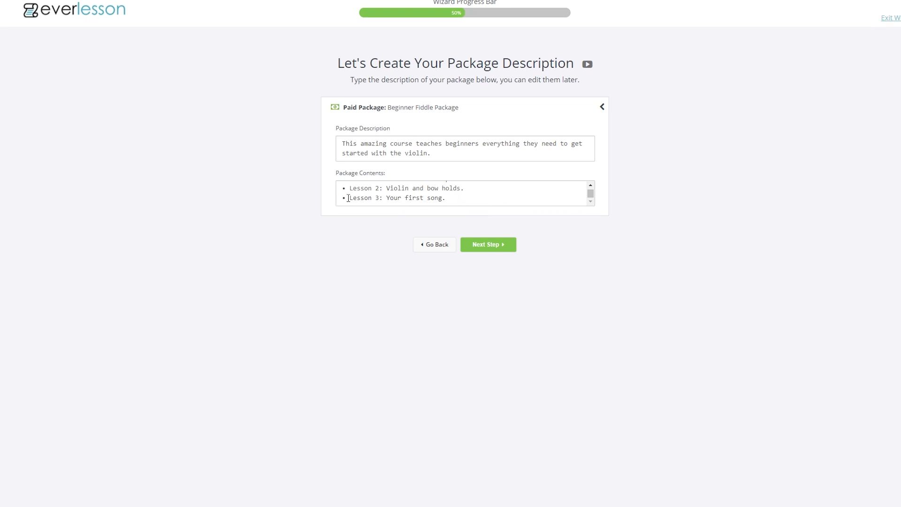
drag(348, 198, 343, 188)
click(442, 198)
click(496, 249)
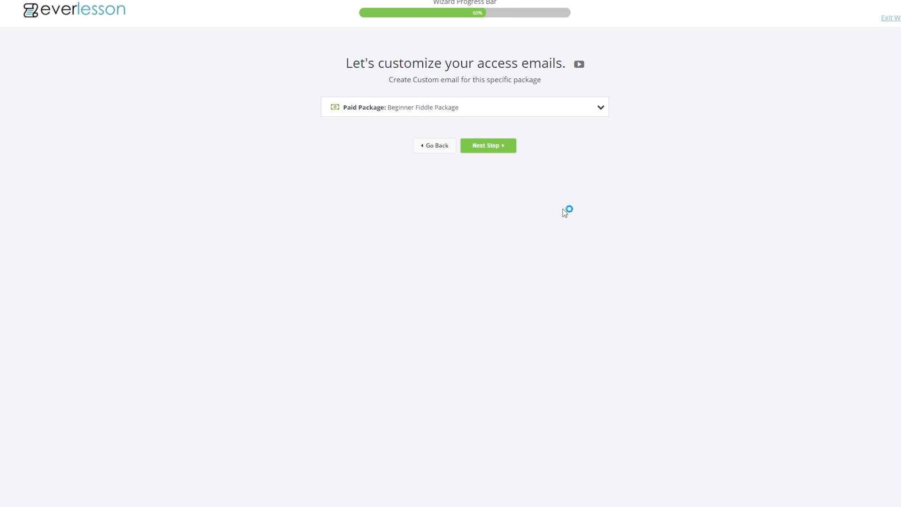
Step: Open the Beginner Fiddle Package's access email and review its welcome message, login credential placeholders and support text
click(601, 108)
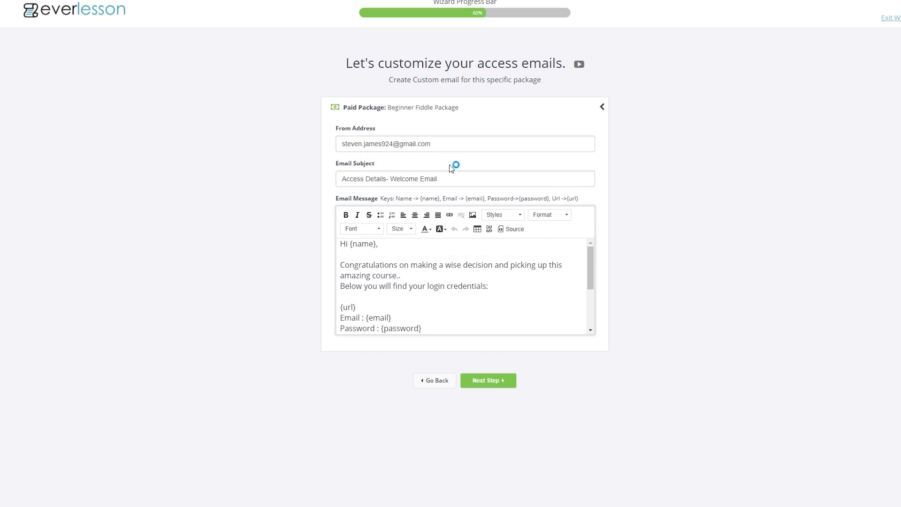
scroll(545, 296, down, 3)
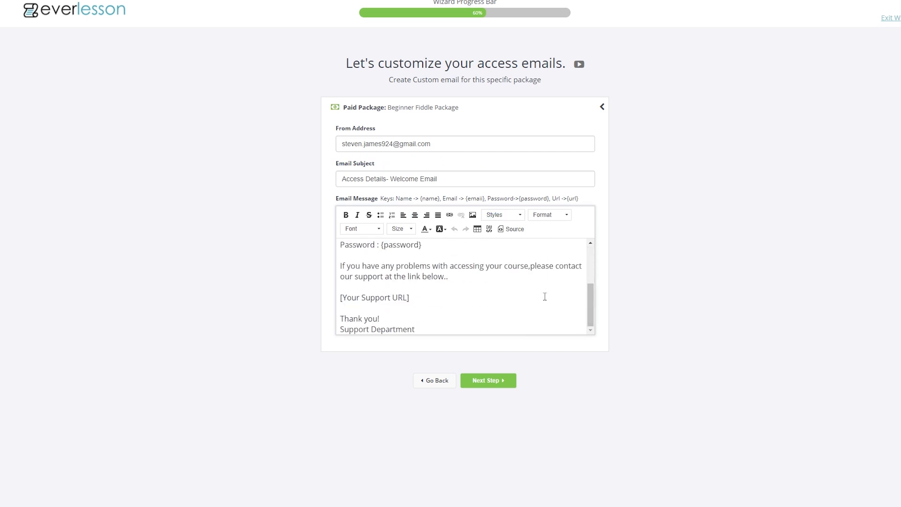
scroll(545, 296, up, 1)
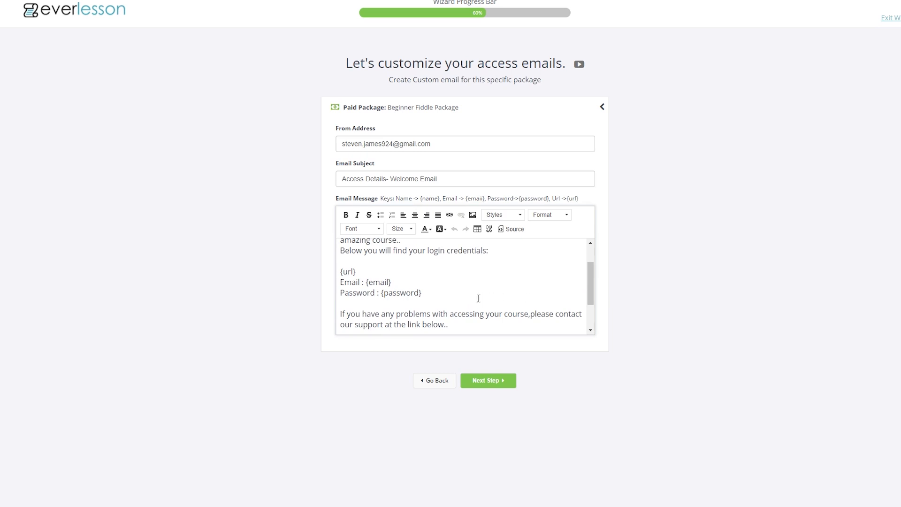
drag(423, 293, 341, 272)
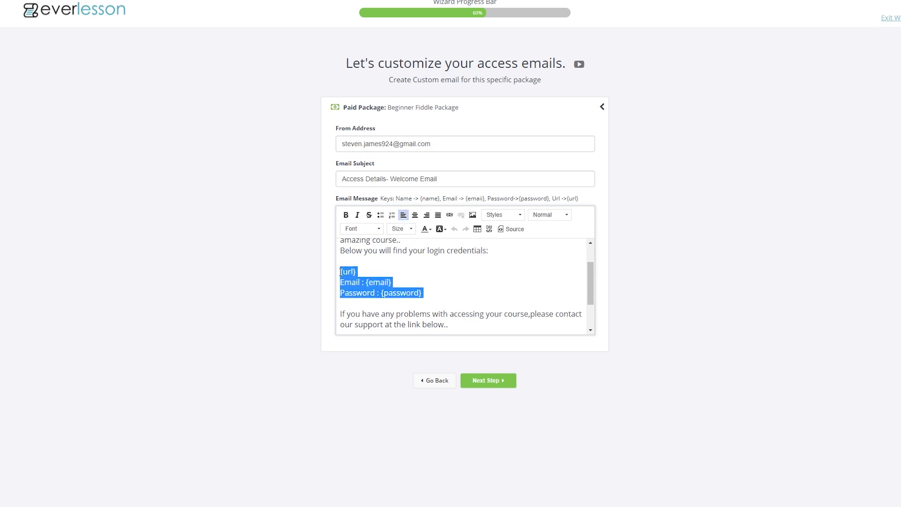
click(382, 271)
drag(423, 293, 419, 293)
click(456, 289)
scroll(455, 289, up, 1)
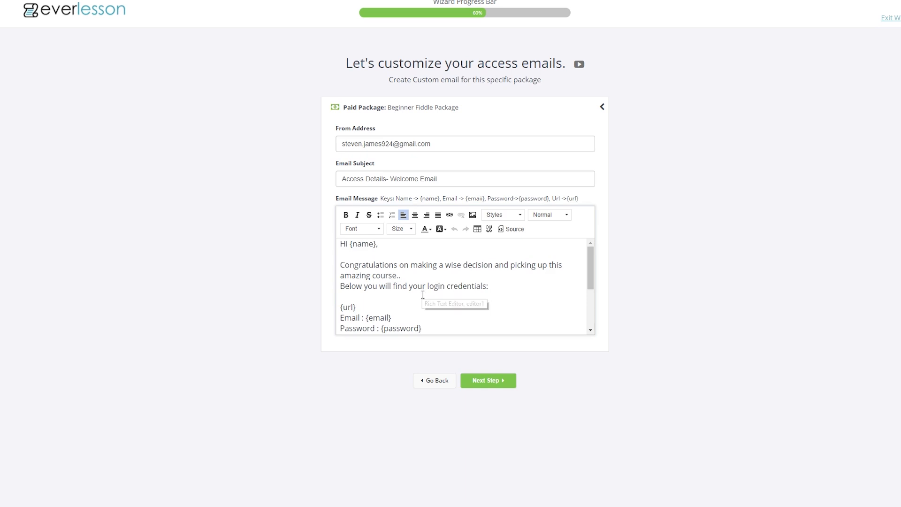
scroll(378, 284, down, 3)
scroll(373, 272, up, 3)
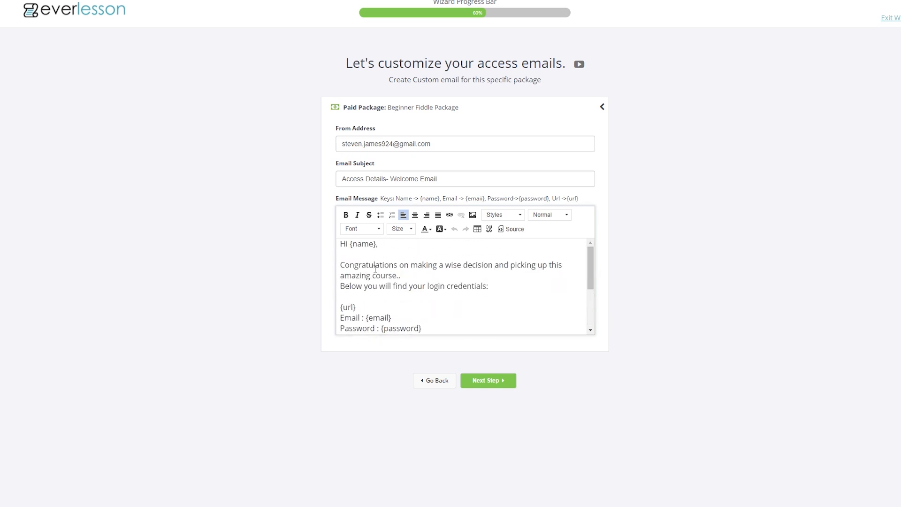
scroll(407, 290, down, 1)
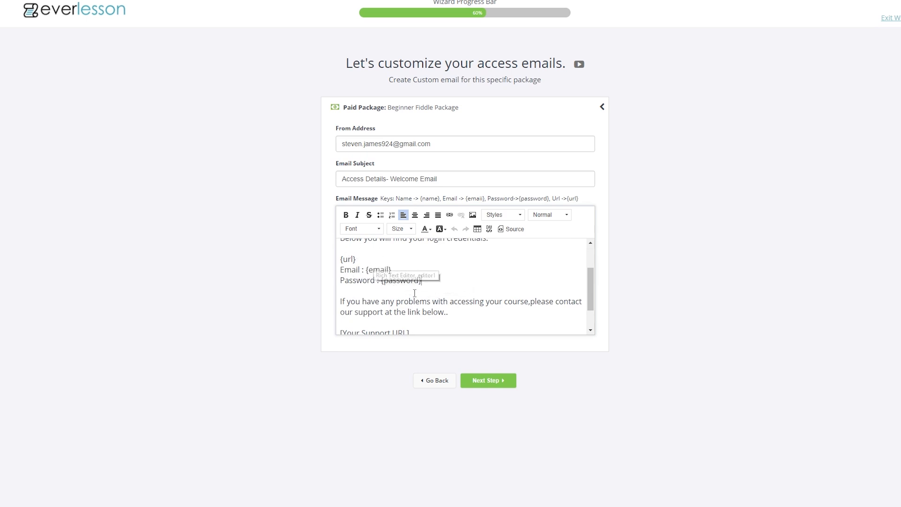
Step: Replace the [Your Support URL] placeholder in the access email with support.fiddle.com
scroll(415, 292, down, 1)
drag(411, 298, 340, 298)
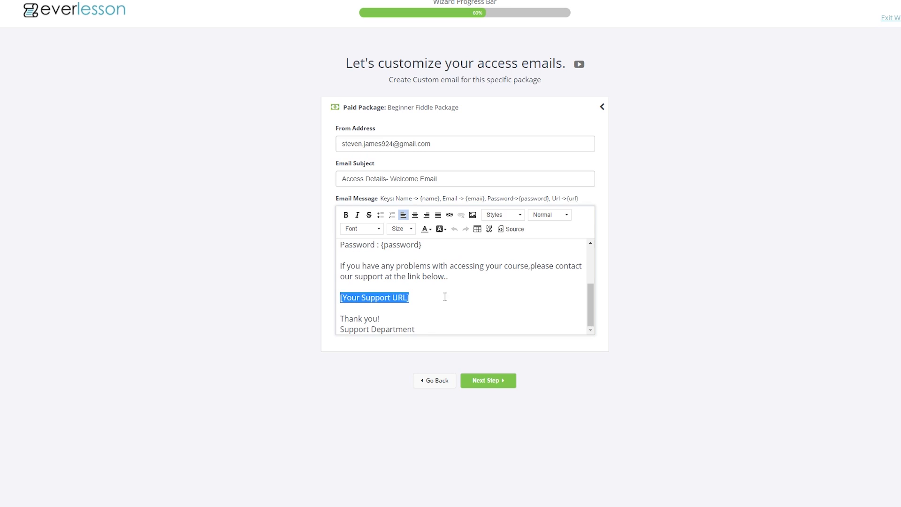
text(support.)
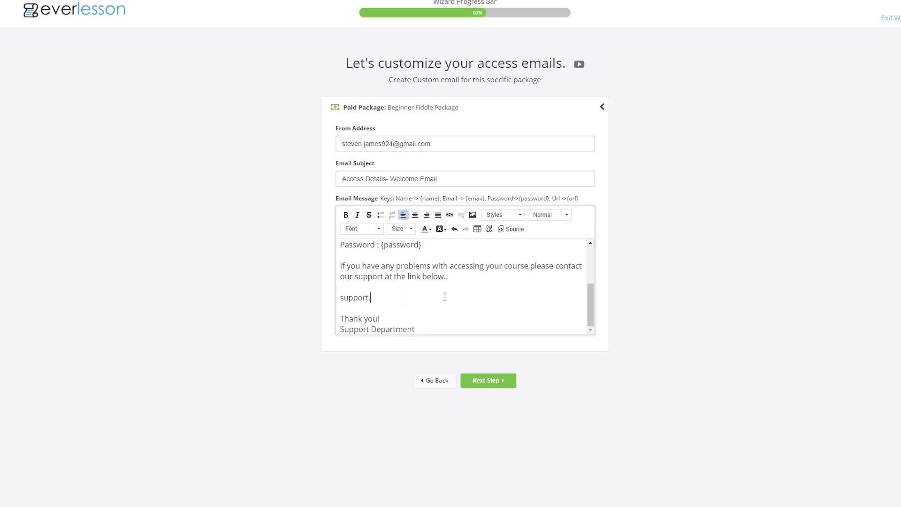
text(fiddle.com)
drag(445, 296, 340, 296)
click(396, 296)
Step: Add the closing line "Happy fiddling!" below the Support Department signature and continue to the payment options
scroll(516, 305, up, 3)
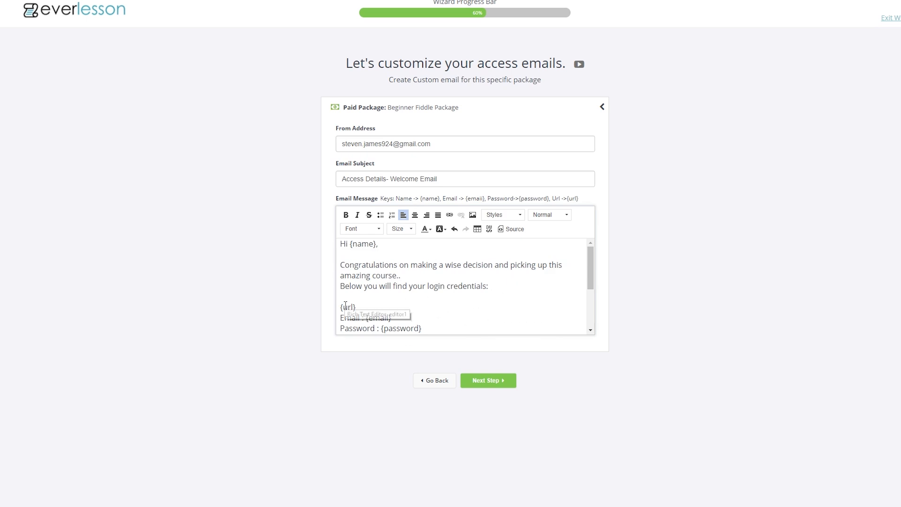
scroll(390, 316, down, 3)
scroll(389, 316, down, 1)
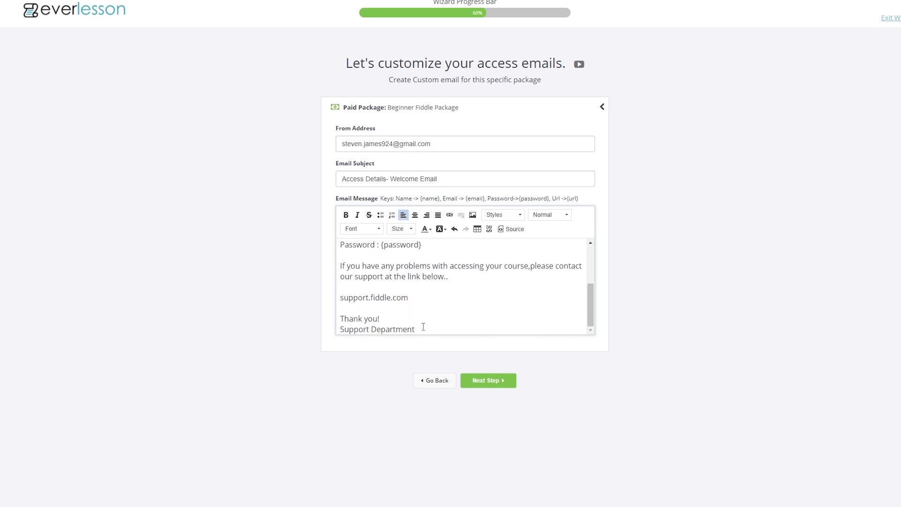
key(Return)
text(Ha)
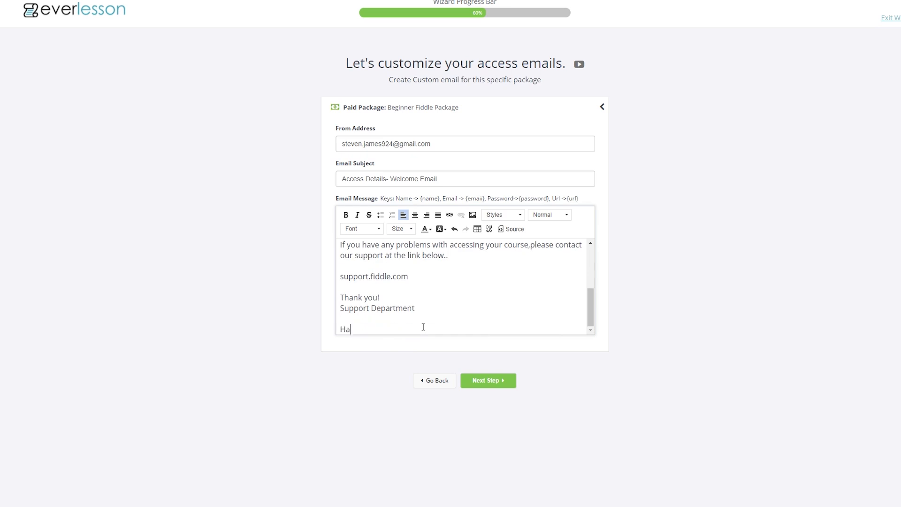
text(ppy fiddling!)
click(499, 388)
click(488, 146)
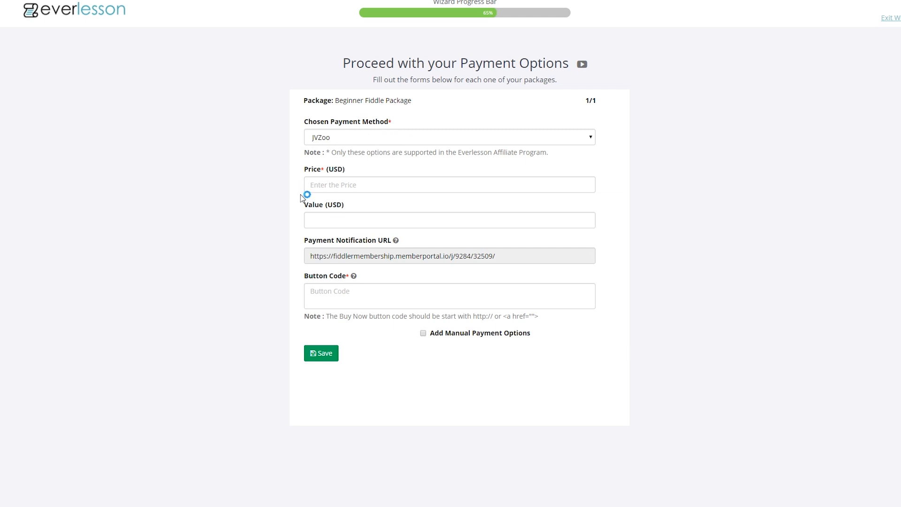
Step: Set the package's price to 19.99 USD and its value to 99 USD, keeping JVZoo as the payment method
click(353, 188)
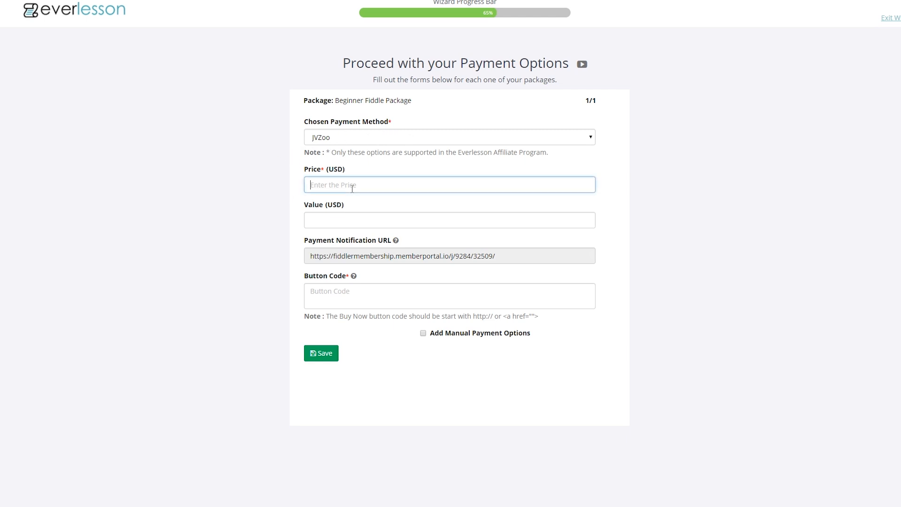
text(19.99)
key(Tab)
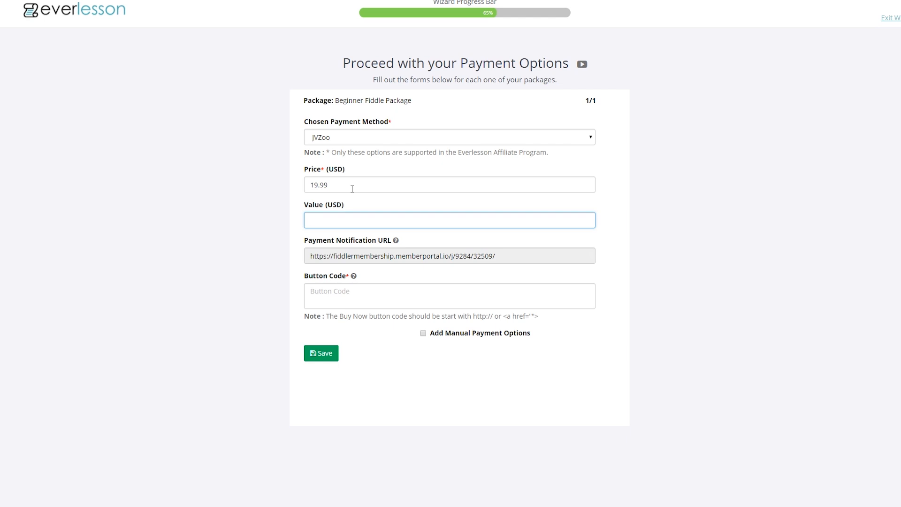
drag(352, 189, 305, 187)
click(350, 181)
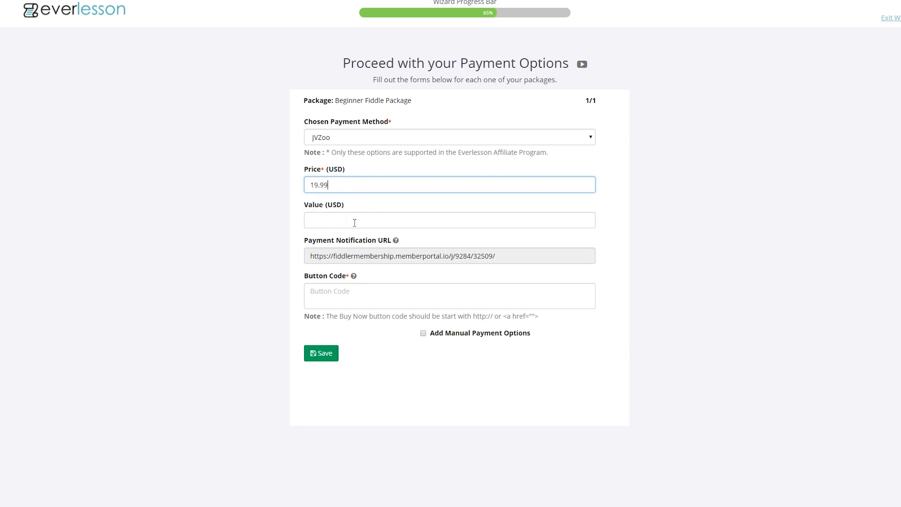
click(343, 227)
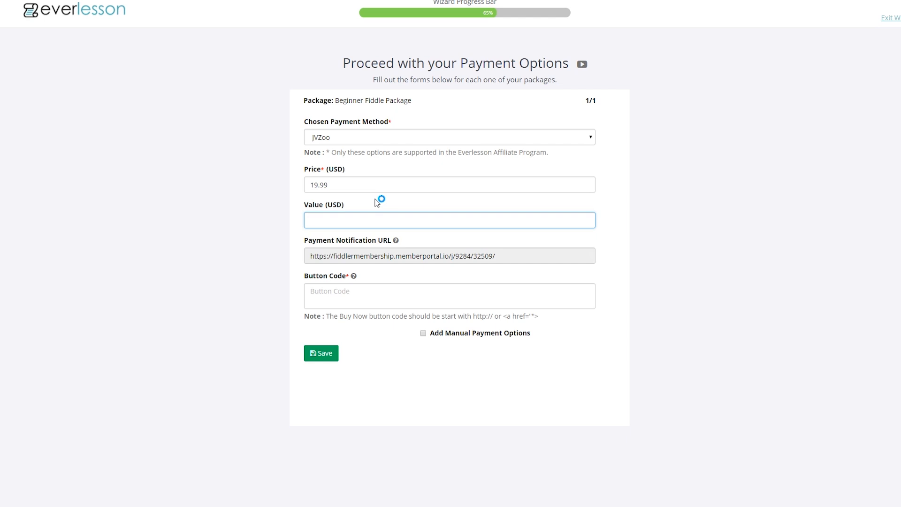
text(99)
click(257, 226)
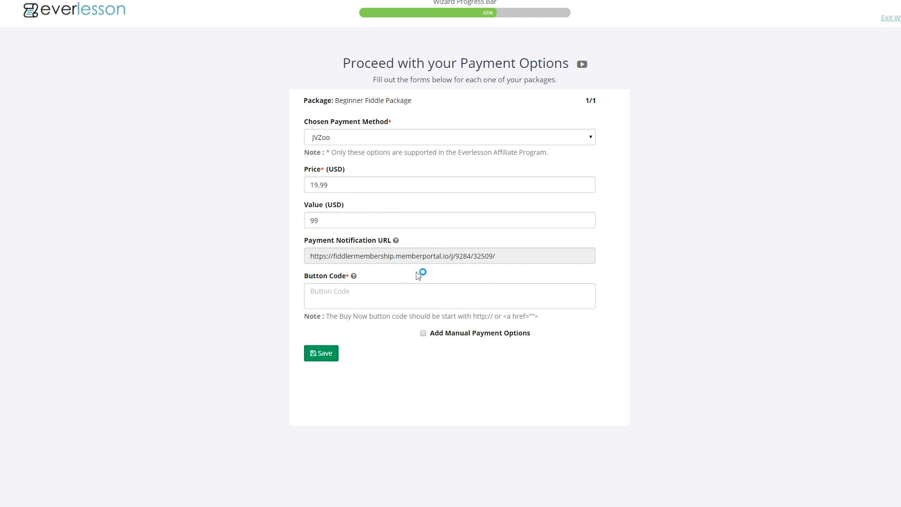
Step: Enter the placeholder text "button code" as the payment button code
click(389, 295)
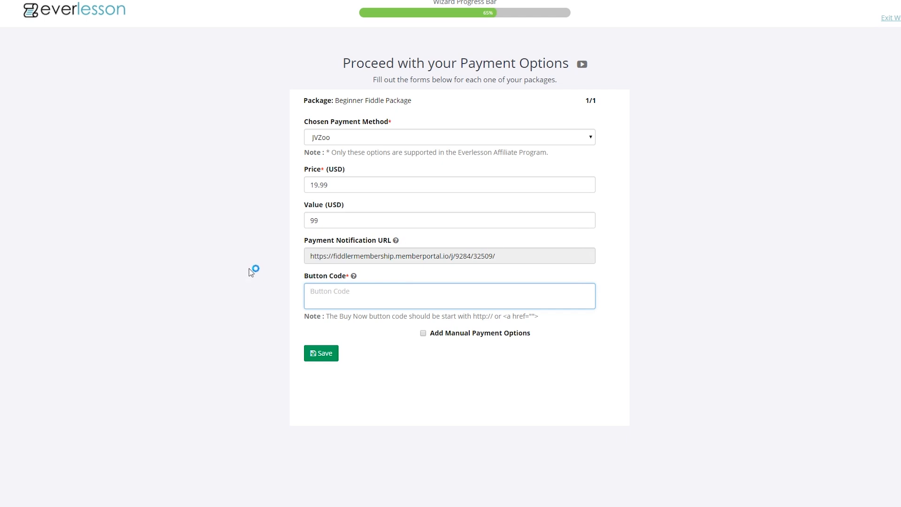
text(no)
key(BackSpace)
key(BackSpace)
text(nutton code)
click(315, 290)
key(BackSpace)
text(b)
click(674, 281)
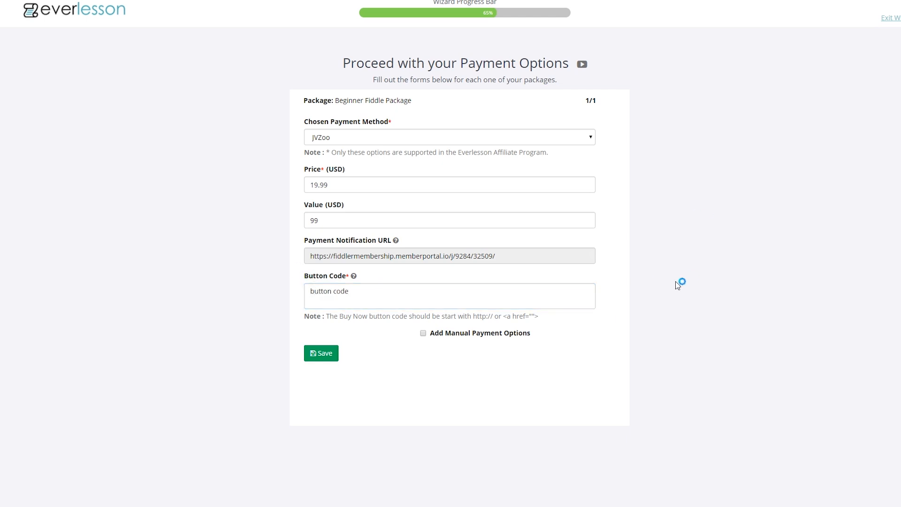
Step: Save the payment options and finish the wizard without choosing any optional features
click(324, 354)
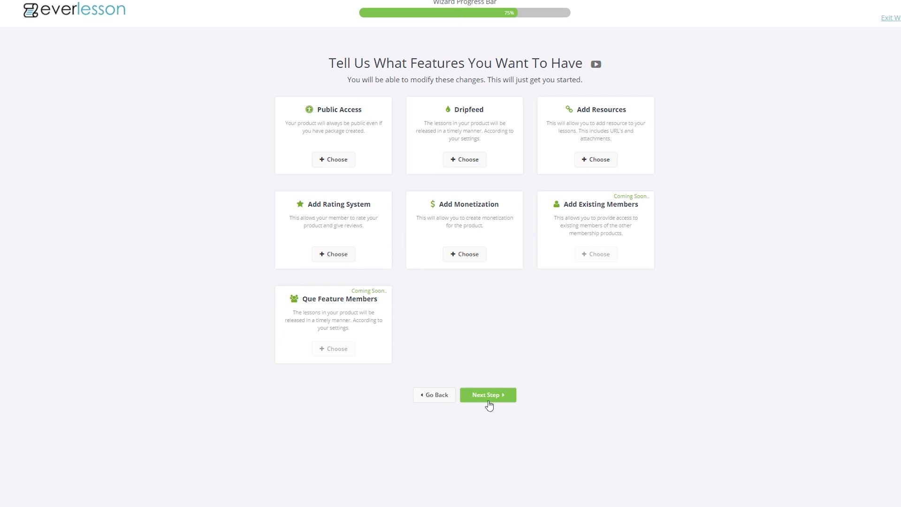
click(487, 395)
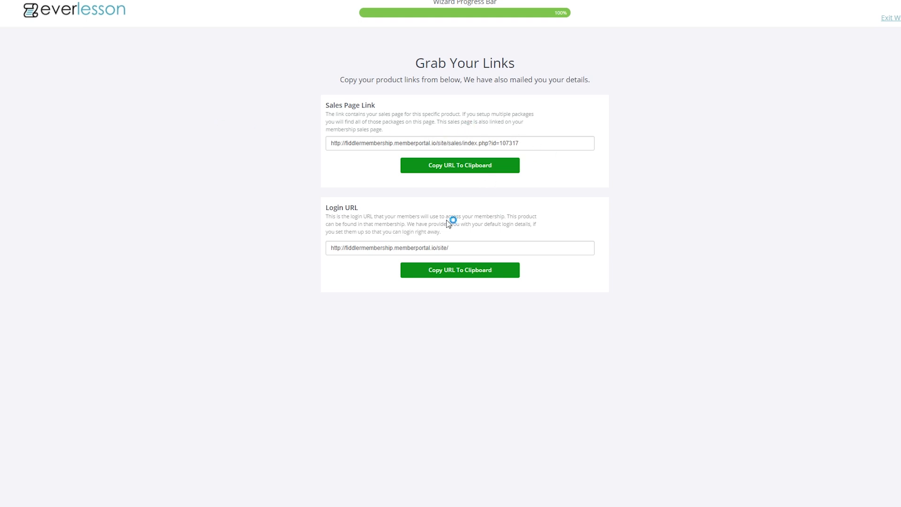
Step: Open the membership's login URL from the product links to view the member login page
triple_click(405, 247)
right_click(404, 243)
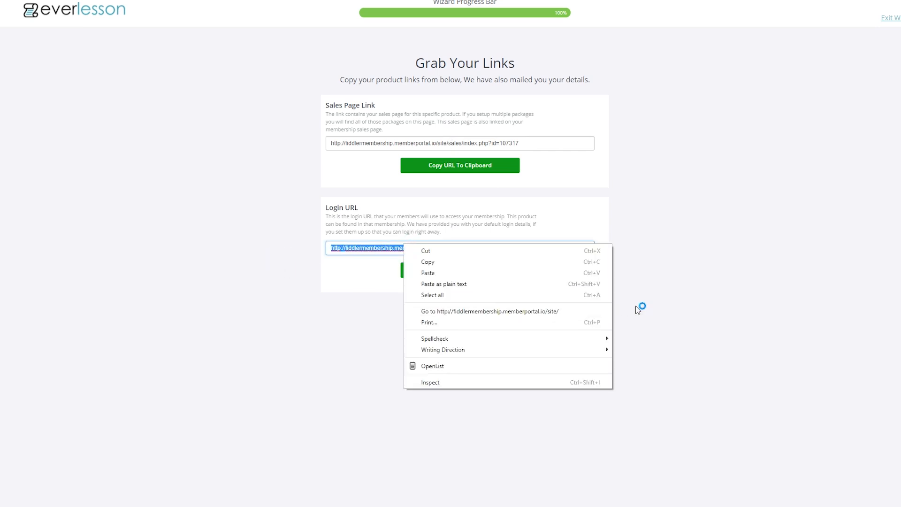
click(474, 311)
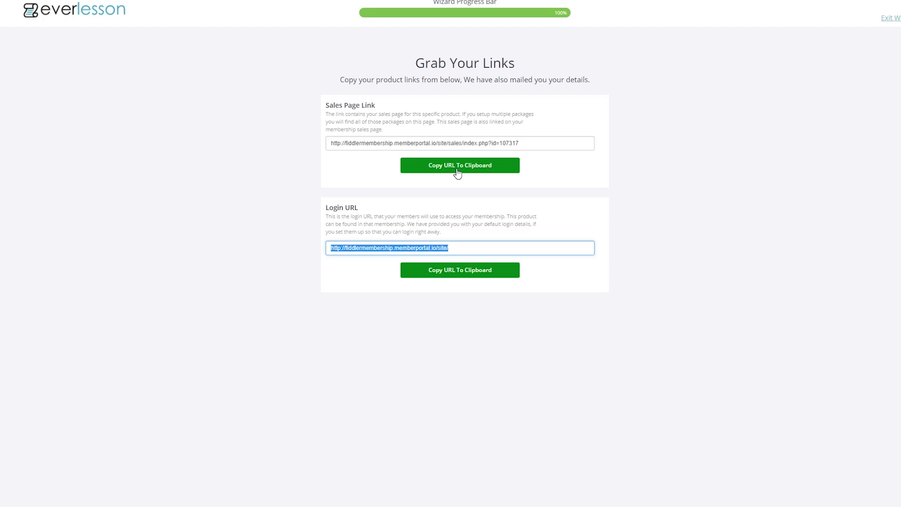
Step: Open the product's sales page link, look over the Beginner Fiddle Package page and return to the product links
click(485, 142)
right_click(482, 141)
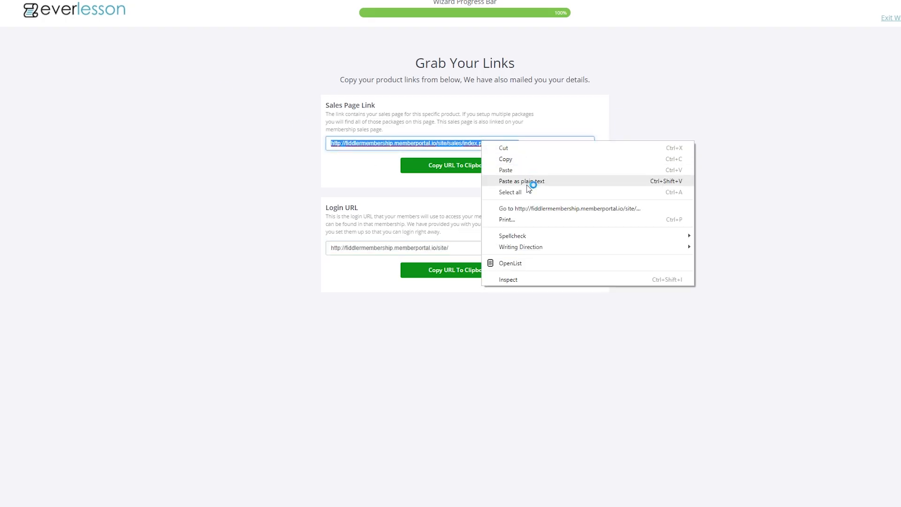
click(555, 208)
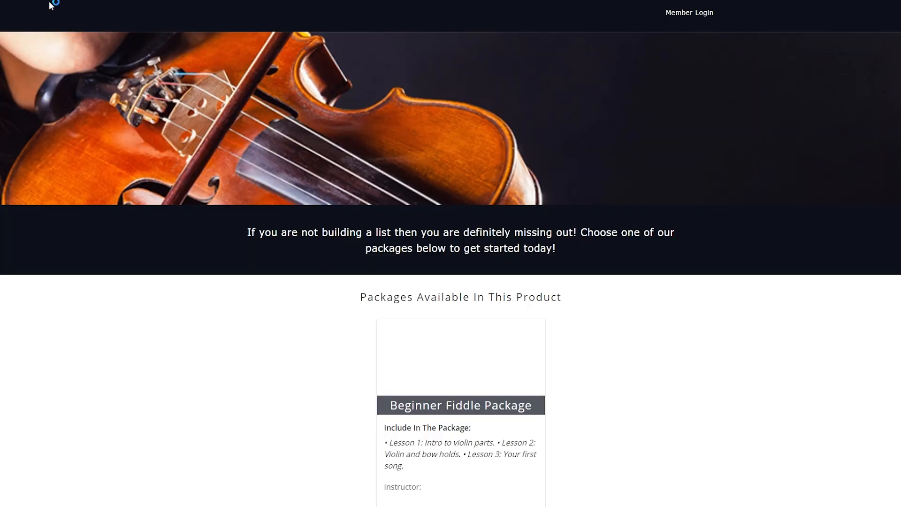
scroll(303, 379, down, 3)
scroll(308, 379, up, 3)
key(ctrl+w)
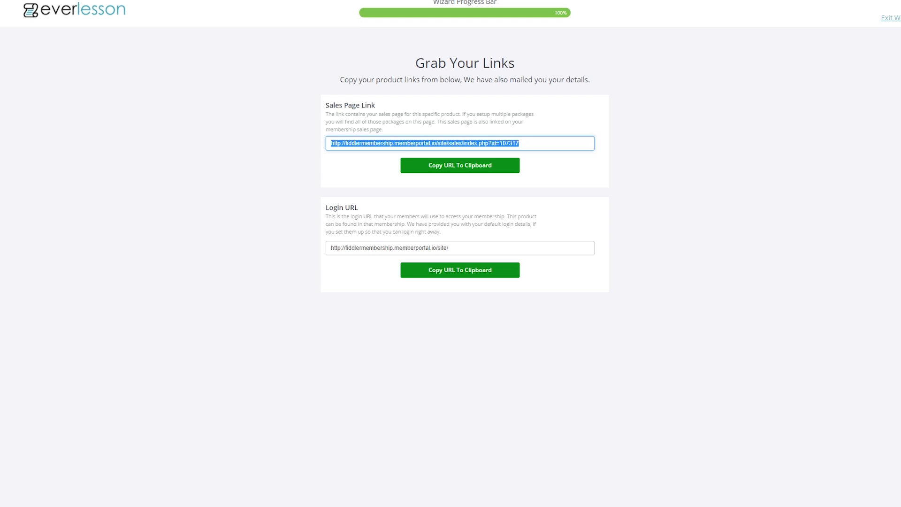
click(630, 188)
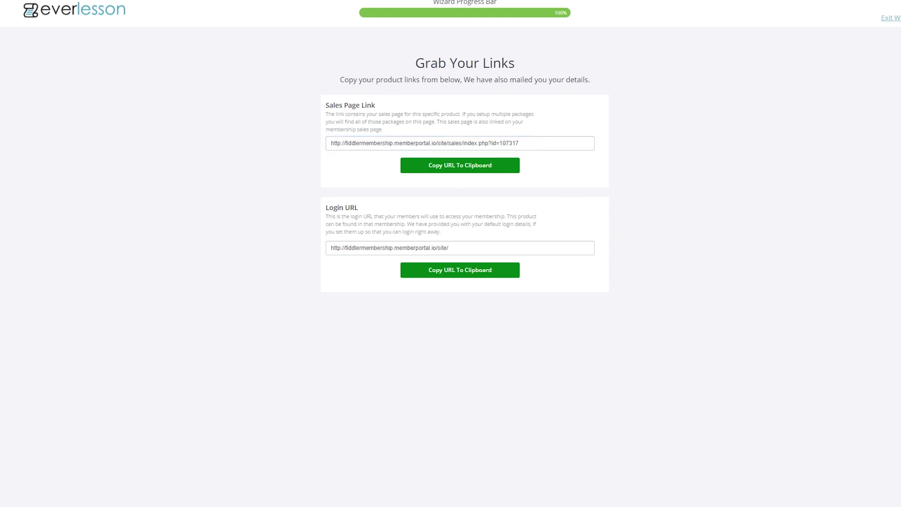
Step: Exit the wizard and preview the Fiddler for Beginners product page, then close the preview
click(894, 19)
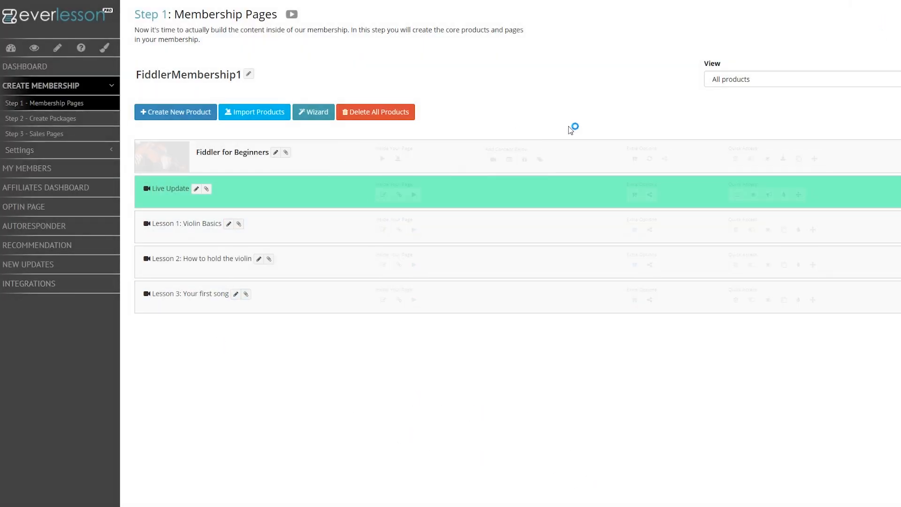
click(768, 160)
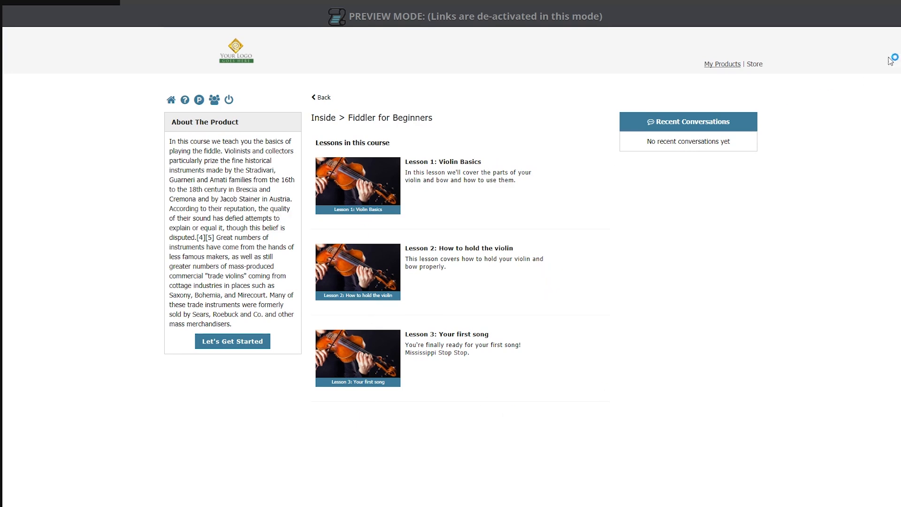
click(898, 8)
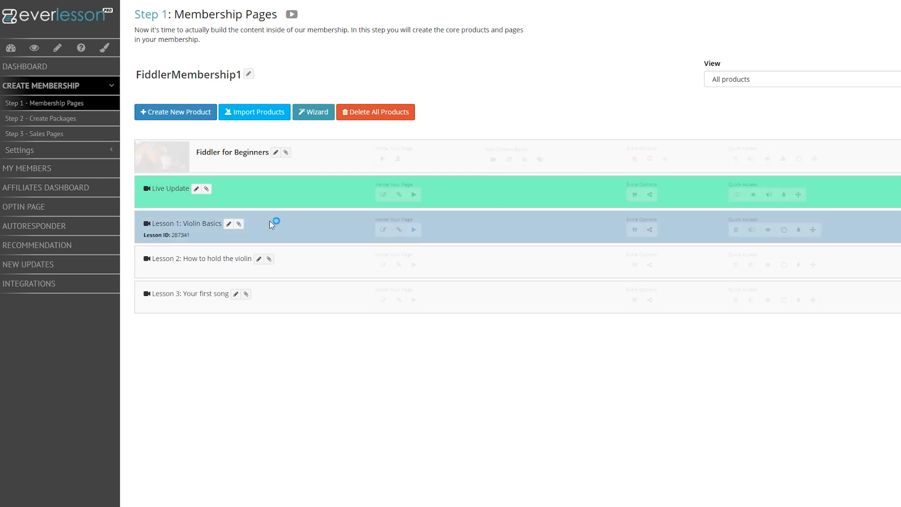
Step: Preview the Lesson 1: Violin Basics page and look through its video, other modules and comment area
click(768, 229)
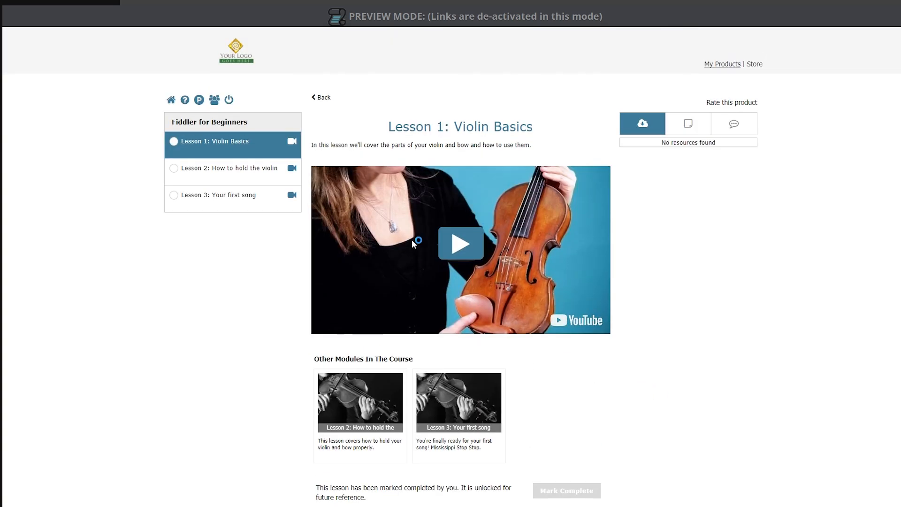
scroll(648, 346, down, 2)
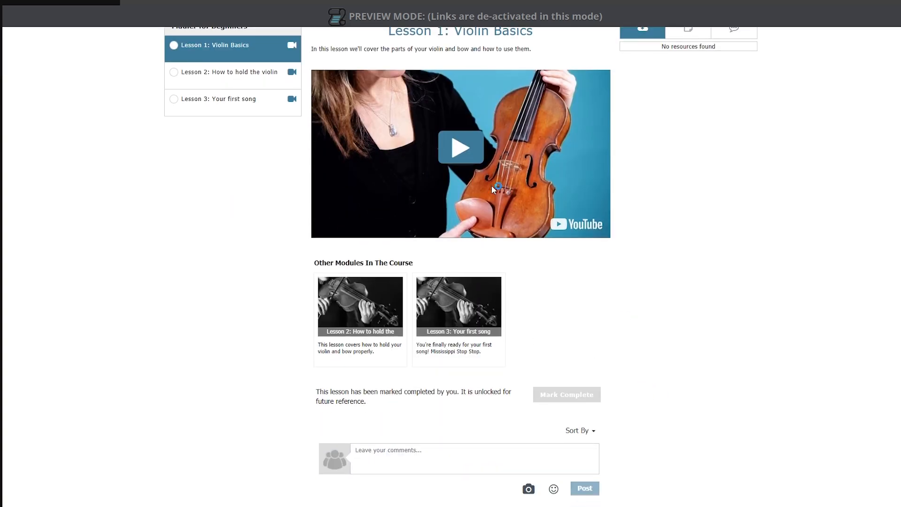
scroll(565, 369, up, 1)
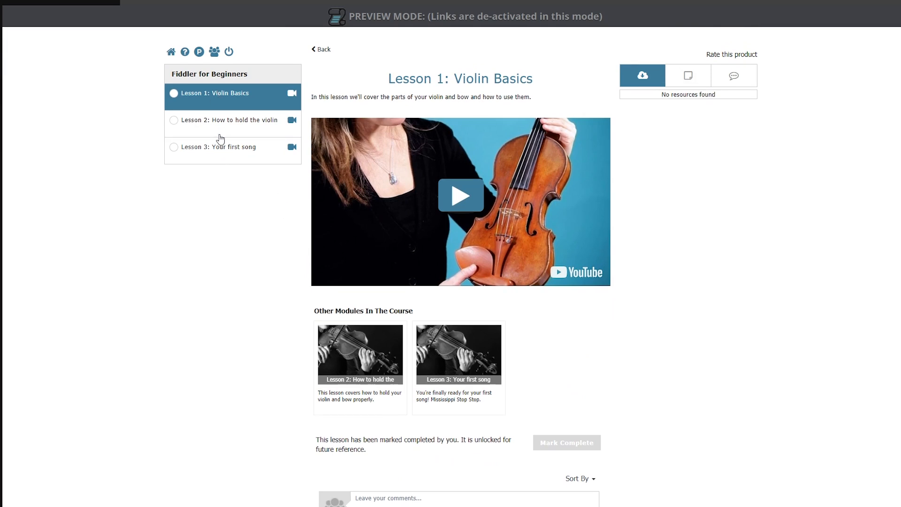
scroll(756, 375, up, 1)
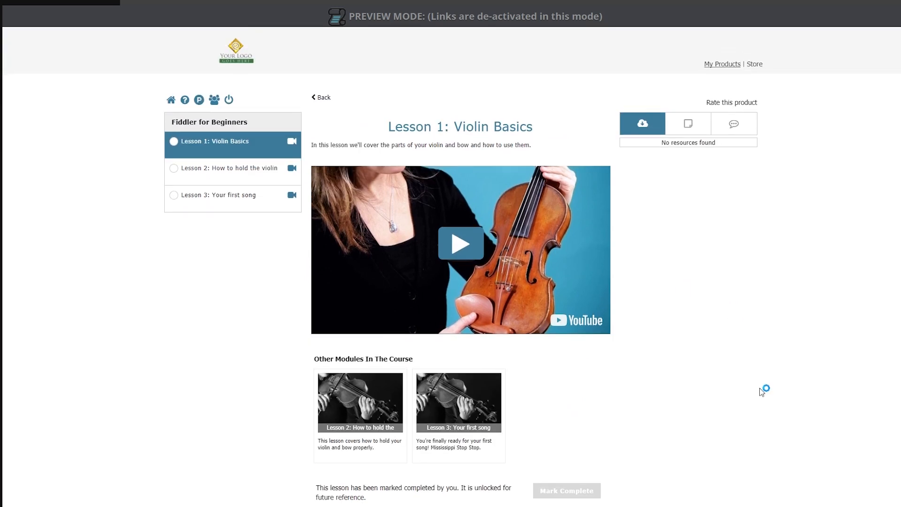
scroll(760, 388, down, 4)
scroll(761, 386, down, 4)
scroll(761, 385, up, 4)
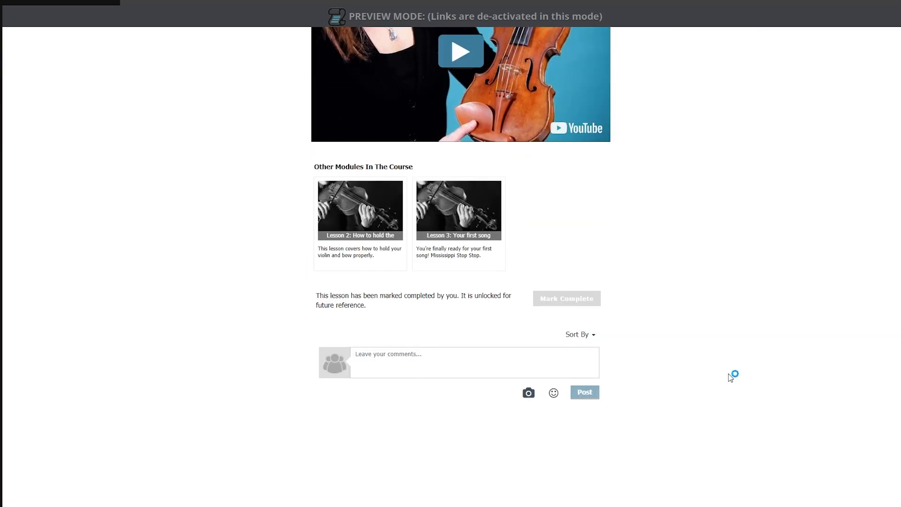
scroll(549, 362, up, 4)
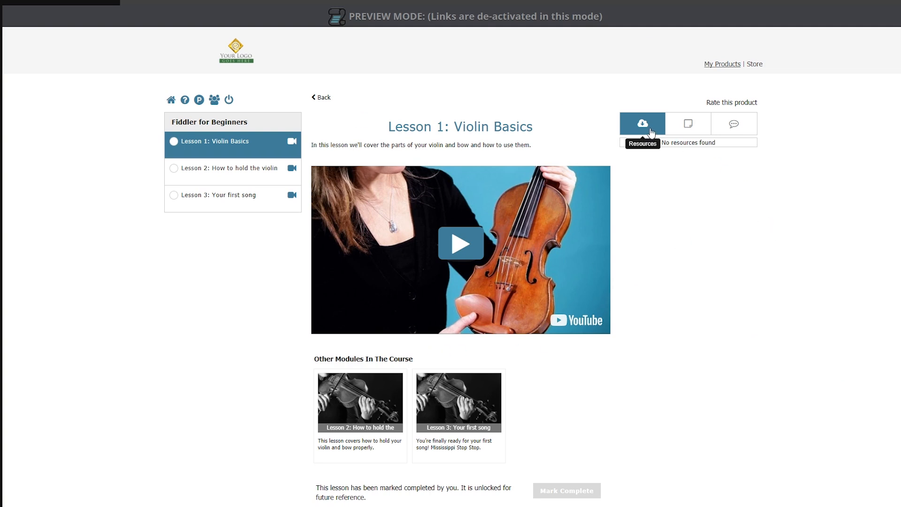
Step: View the notes, discussions and resources sections of the Violin Basics lesson preview
click(687, 124)
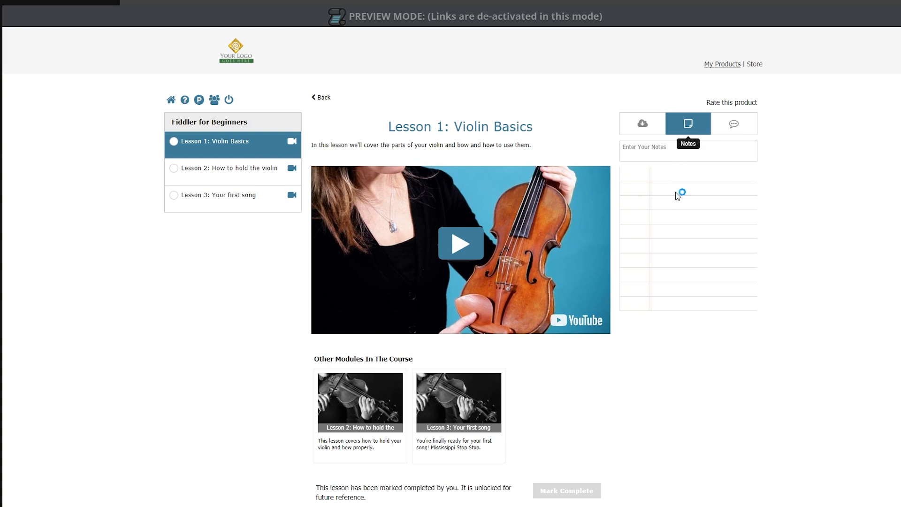
click(735, 125)
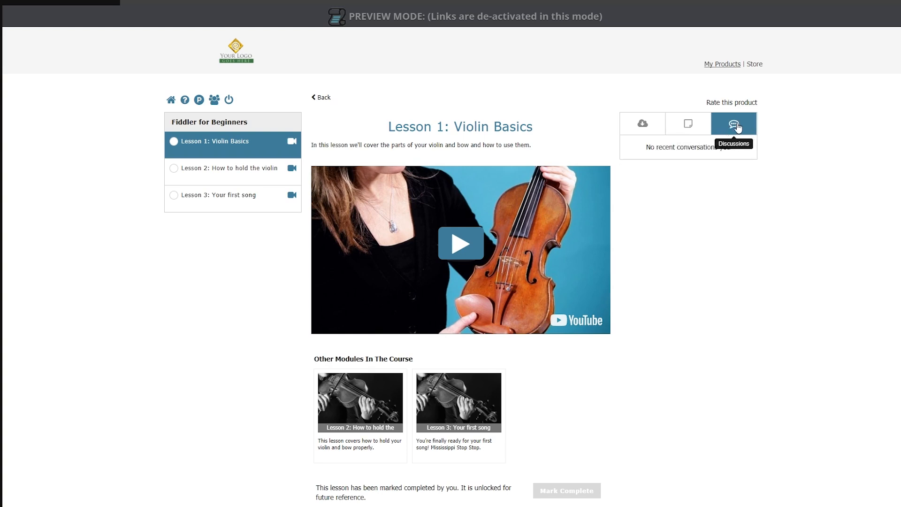
click(656, 130)
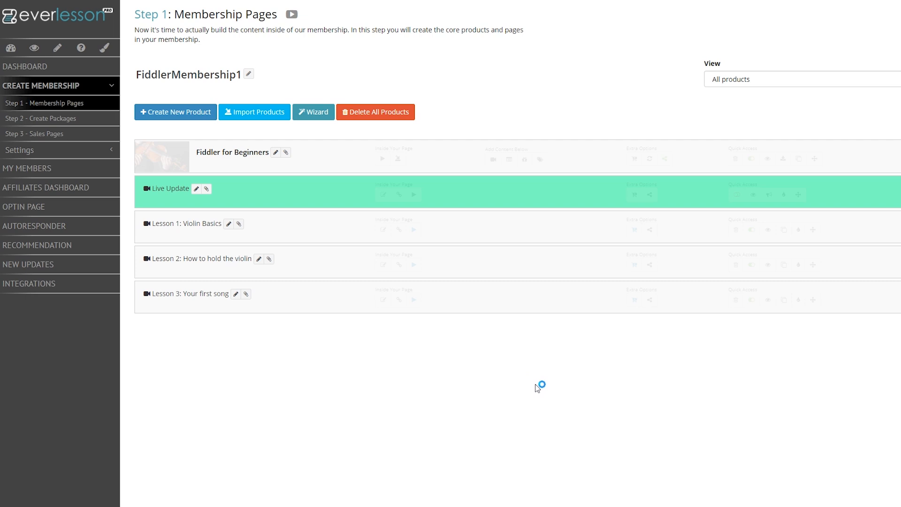
Step: Go to the sales pages step and preview the main membership sales page and the Fiddler for Beginners sales page
click(19, 136)
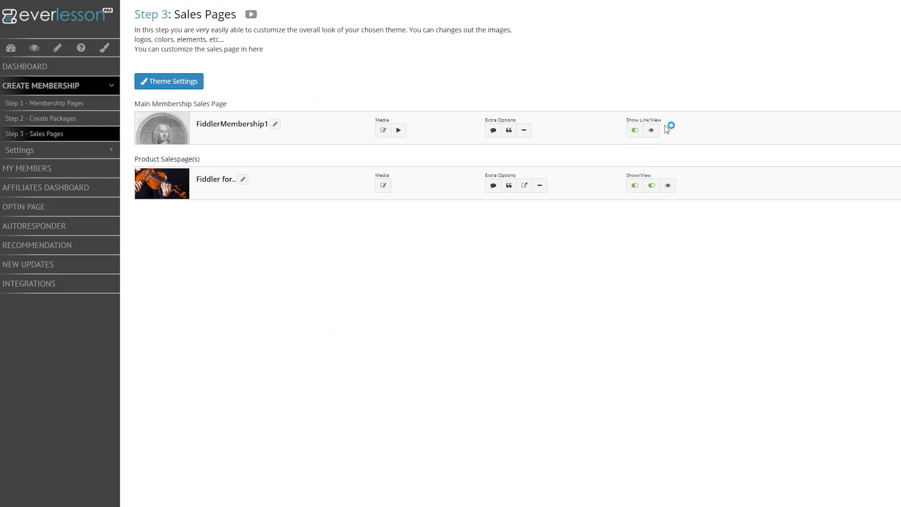
click(652, 130)
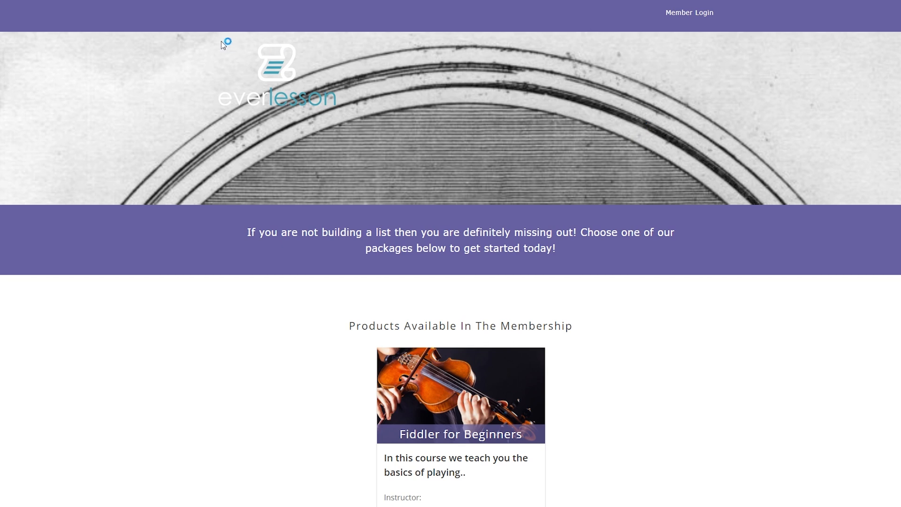
scroll(456, 276, down, 4)
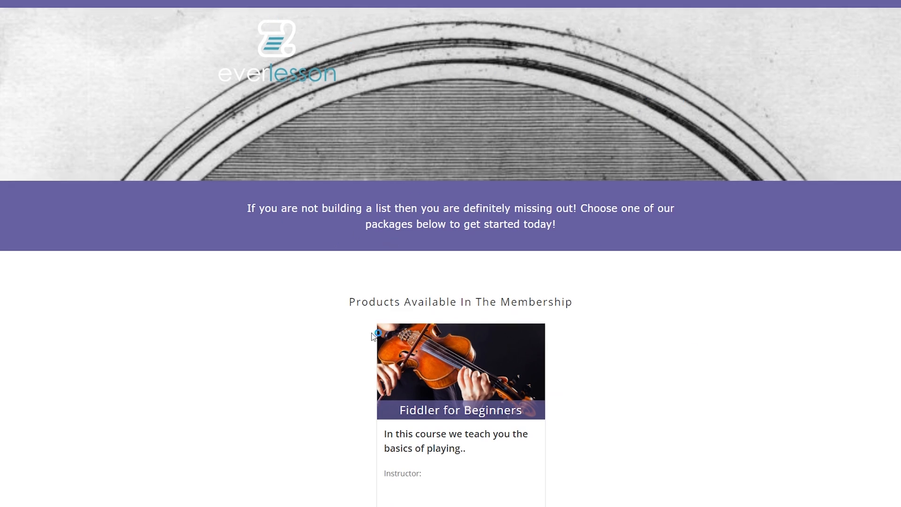
scroll(376, 334, up, 3)
scroll(372, 333, down, 4)
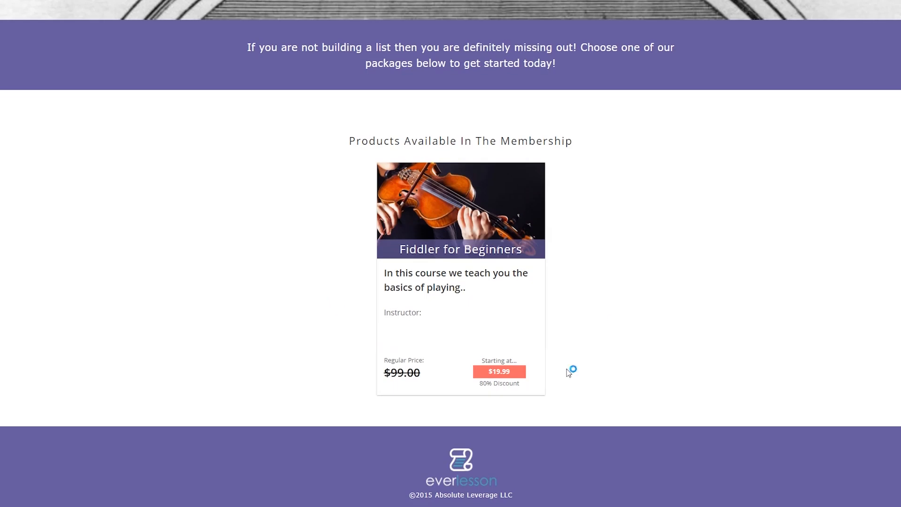
scroll(614, 336, up, 5)
scroll(621, 338, down, 3)
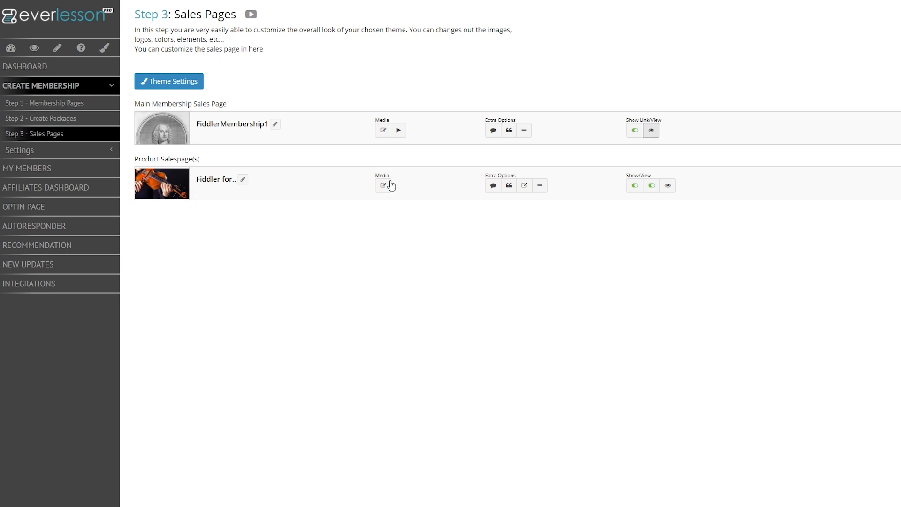
click(668, 186)
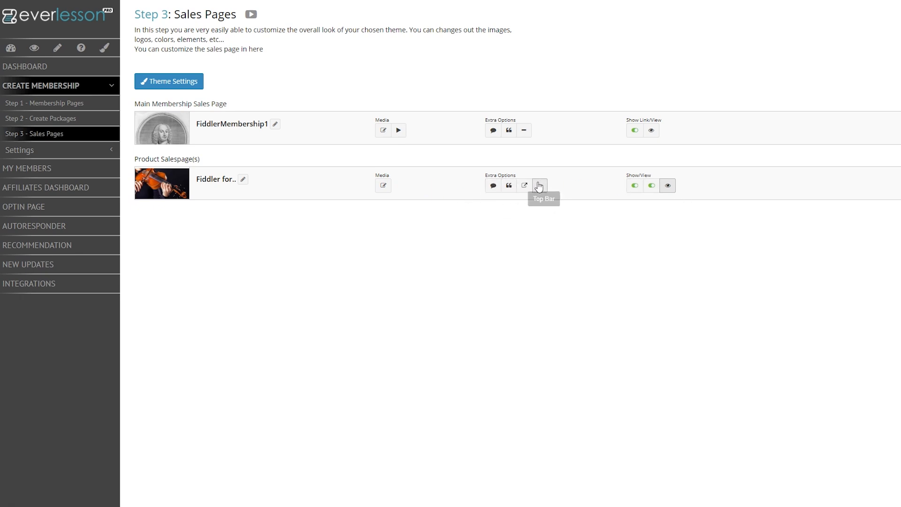
Step: Set the Fiddler for Beginners sales page quote to "Learning the violin can be life-changing. Start with us today!" and save it
click(507, 187)
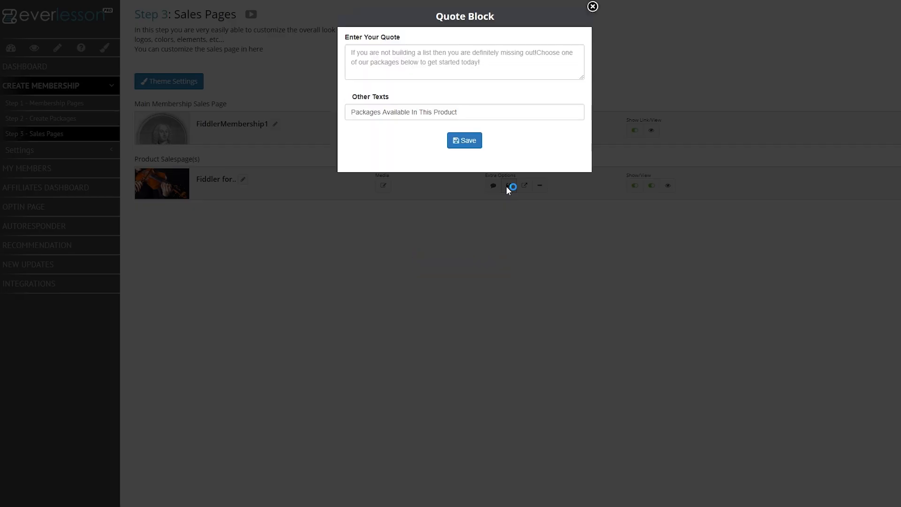
click(513, 59)
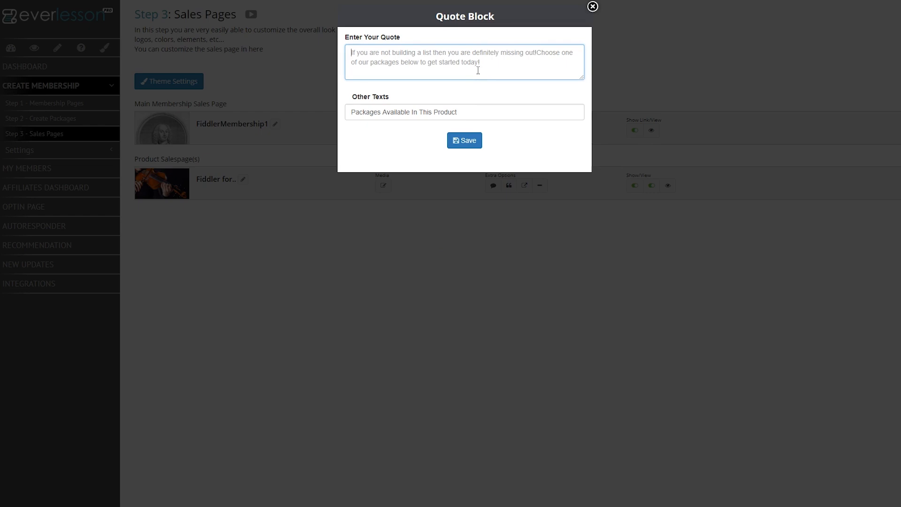
text(Le)
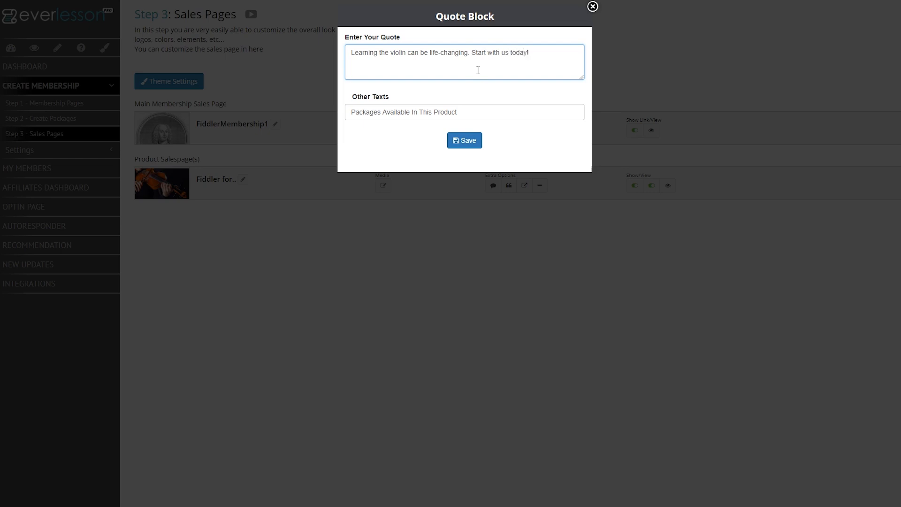
click(464, 140)
click(470, 142)
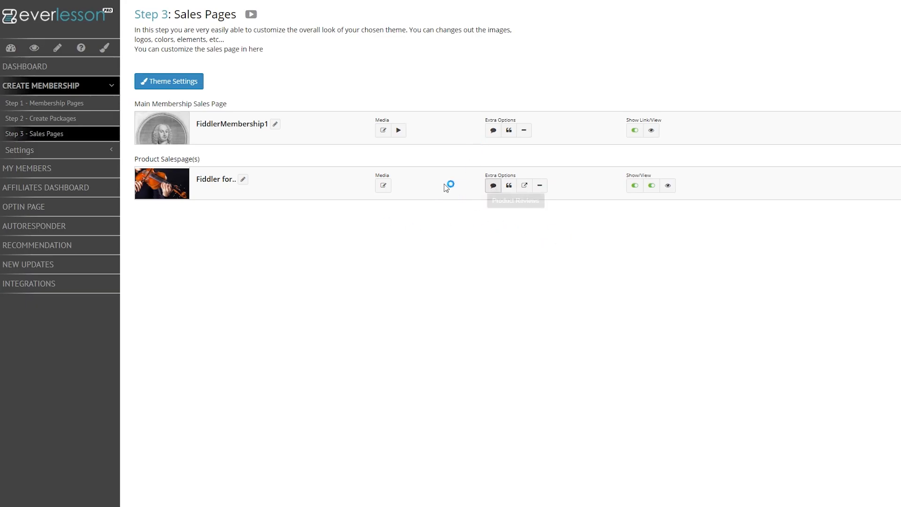
Step: Copy the introductory paragraphs of Wikipedia's Violin article into the content of the Fiddler for Beginners sales page
click(383, 185)
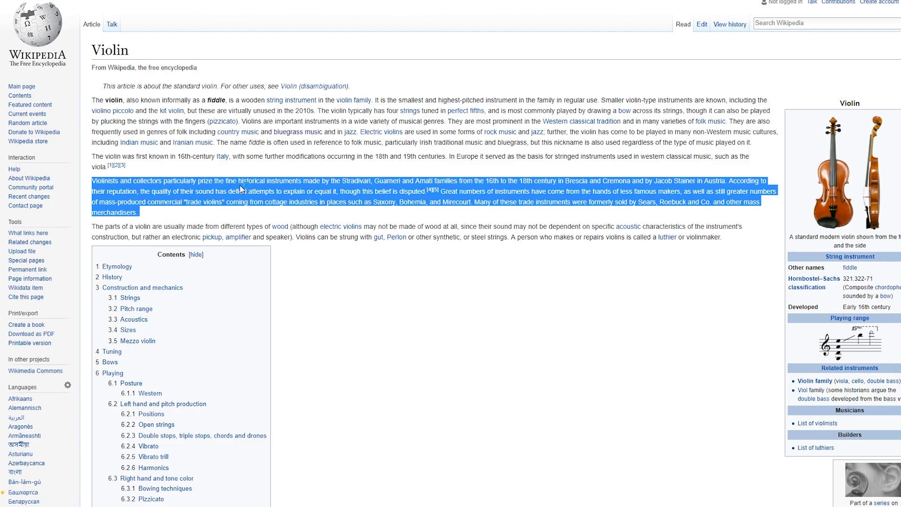
click(94, 96)
drag(136, 115, 735, 239)
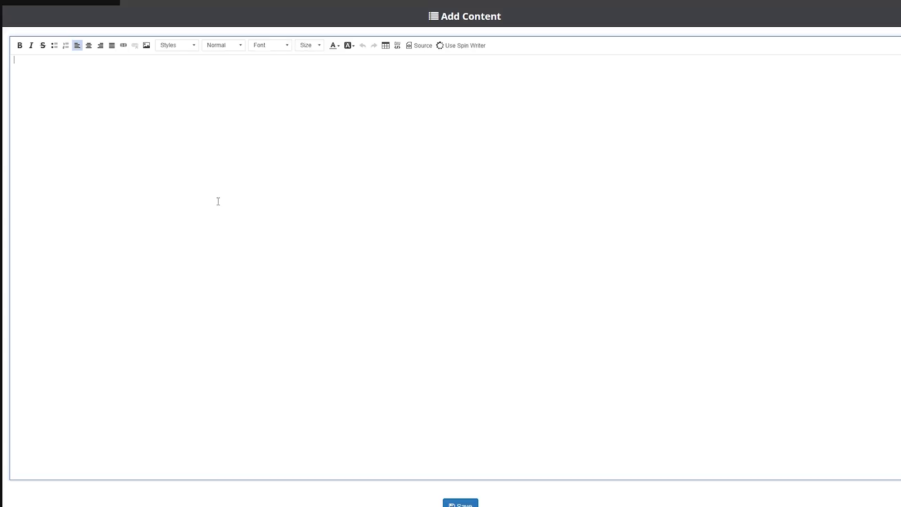
key(ctrl+v)
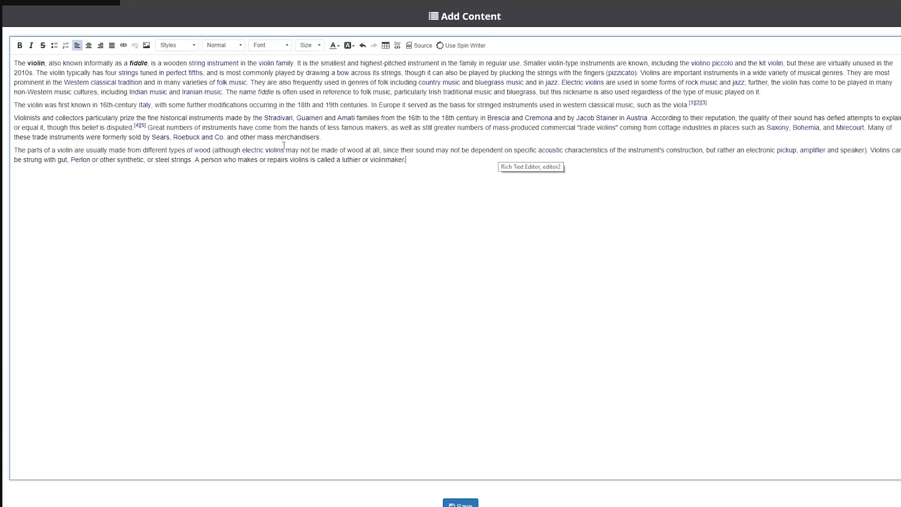
Step: Add a blank line before "Violinists and collectors" and start a new paragraph at "According to their reputation"
click(13, 118)
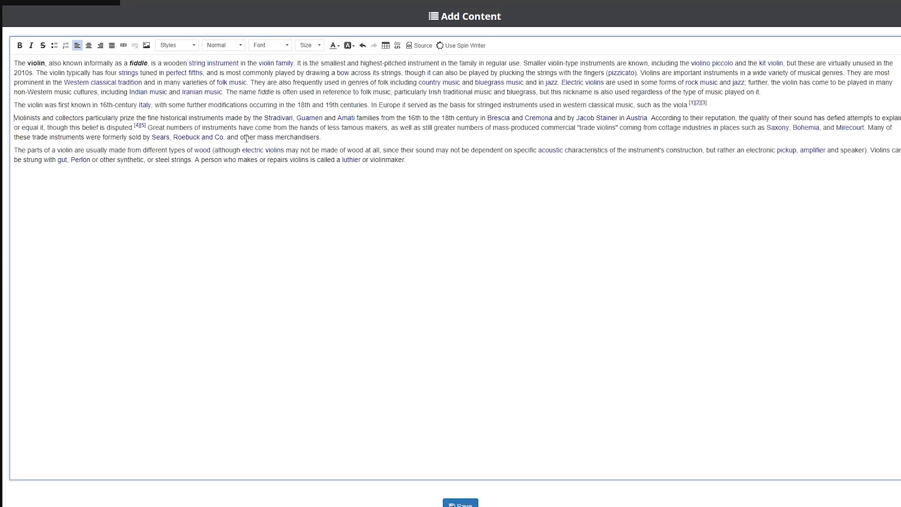
key(Return)
click(328, 150)
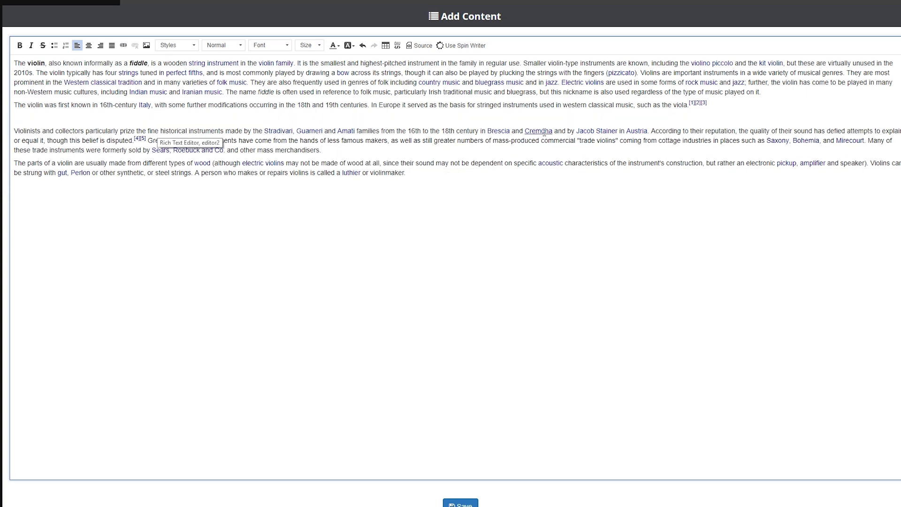
click(651, 131)
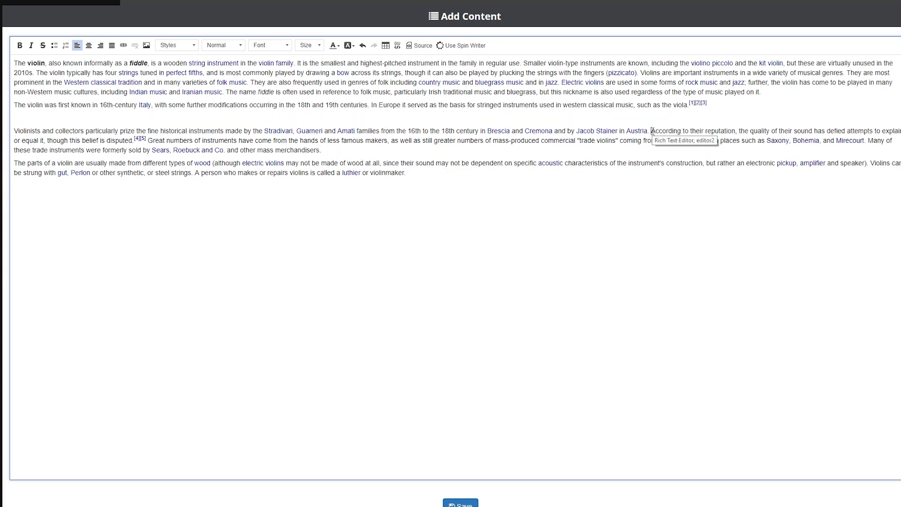
key(Return)
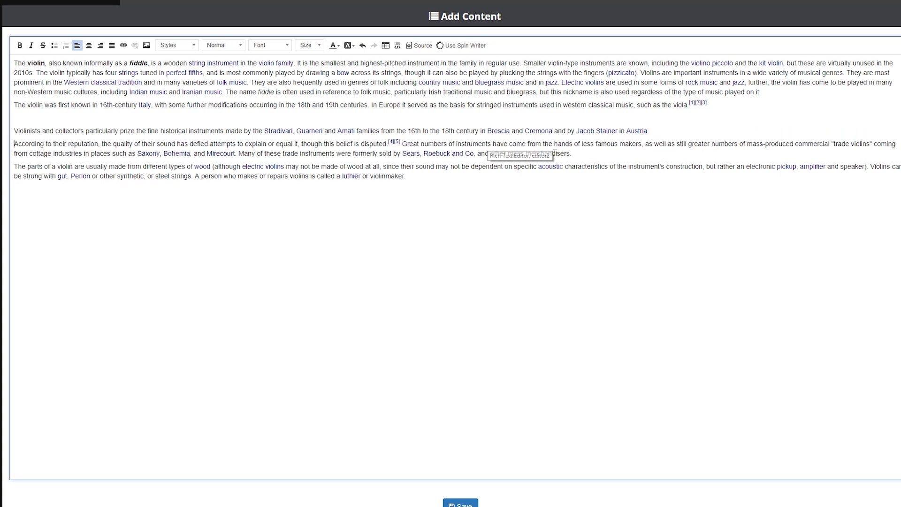
Step: Start new paragraphs at "Great numbers of instruments" and "Many of these trade instruments", and add blank lines before "The parts of a violin"
click(402, 144)
key(Return)
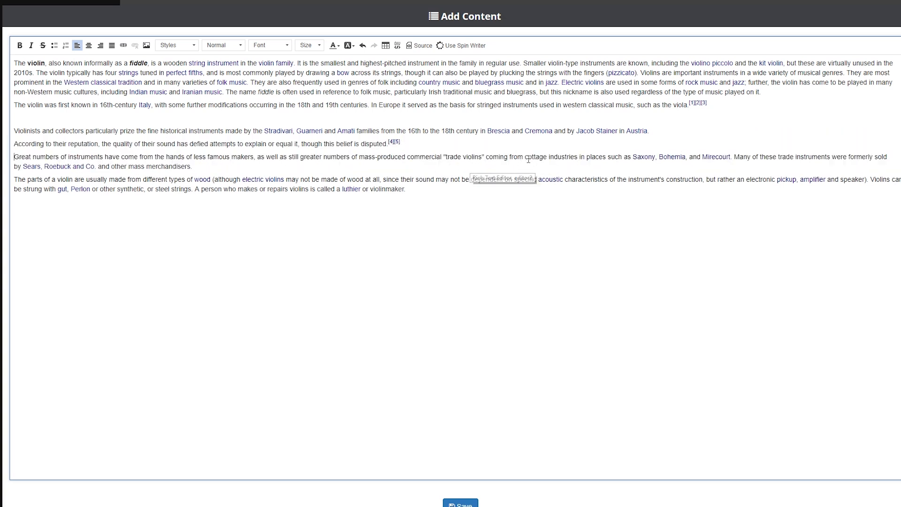
click(734, 156)
key(Return)
click(379, 166)
key(Return)
key(Return)
Step: Format the four paragraphs from "Violinists and collectors" through "Many of these trade instruments" as a bulleted list
drag(348, 170, 14, 130)
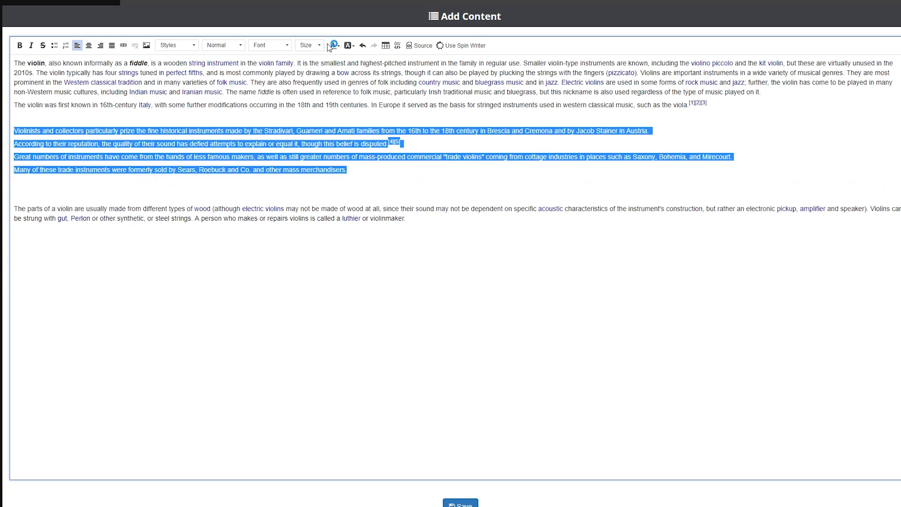
click(56, 46)
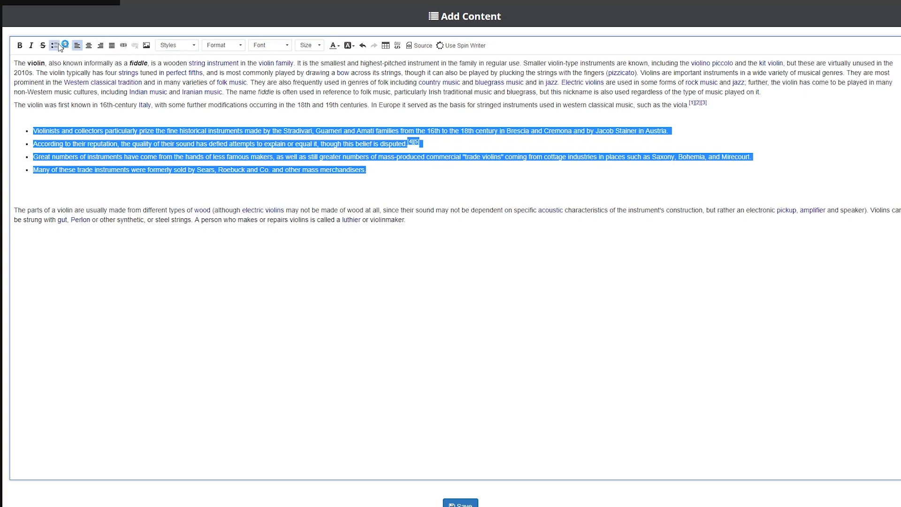
click(174, 157)
Step: Add the headline "Learn the Violin Faster than You Ever Thought Possible" with blank lines above the opening paragraph, formatted as a bold red Heading 1
click(14, 64)
key(Return)
key(Return)
key(Return)
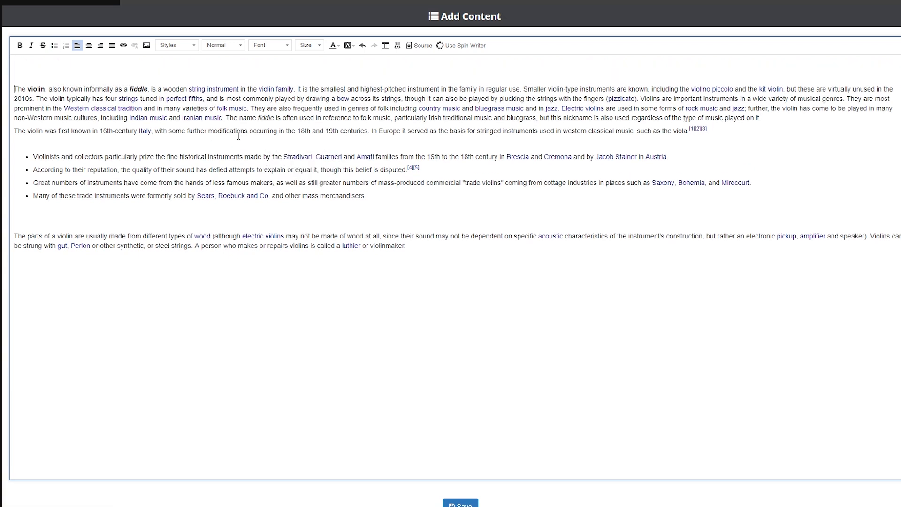
click(60, 67)
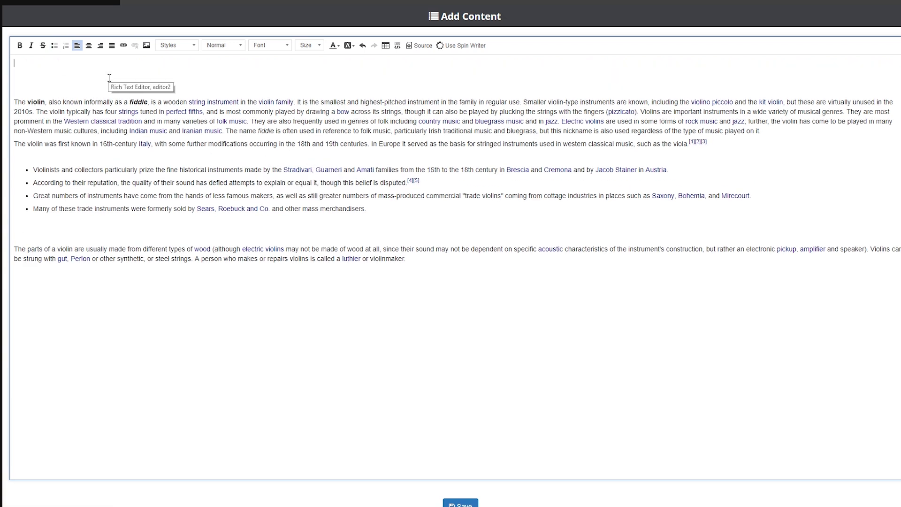
text(Learn the Violin Faster than You Ever Thought Possible!)
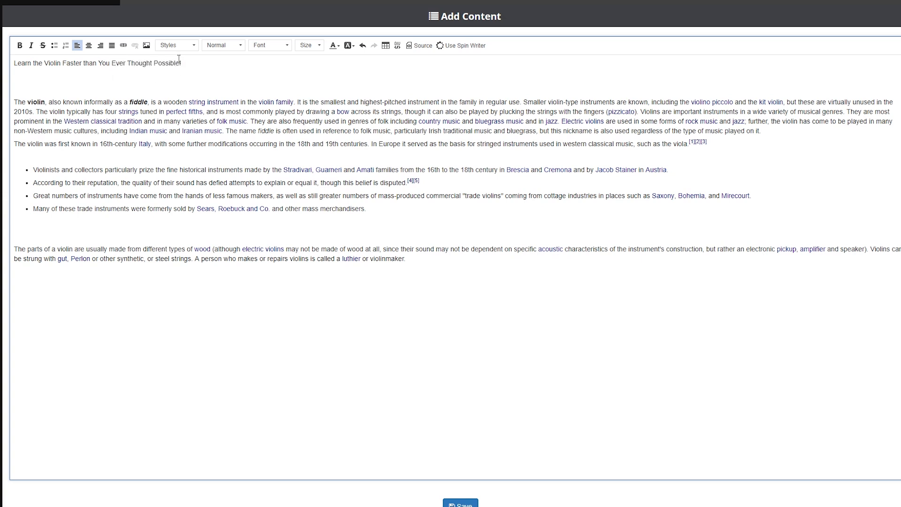
key(BackSpace)
triple_click(138, 62)
click(20, 45)
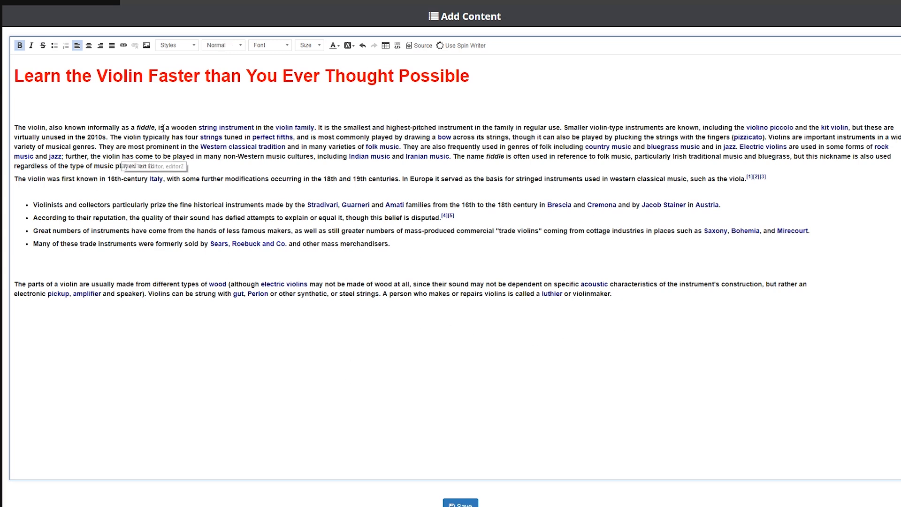
Step: View the image insertion options without adding an image, and save the sales page content
click(146, 45)
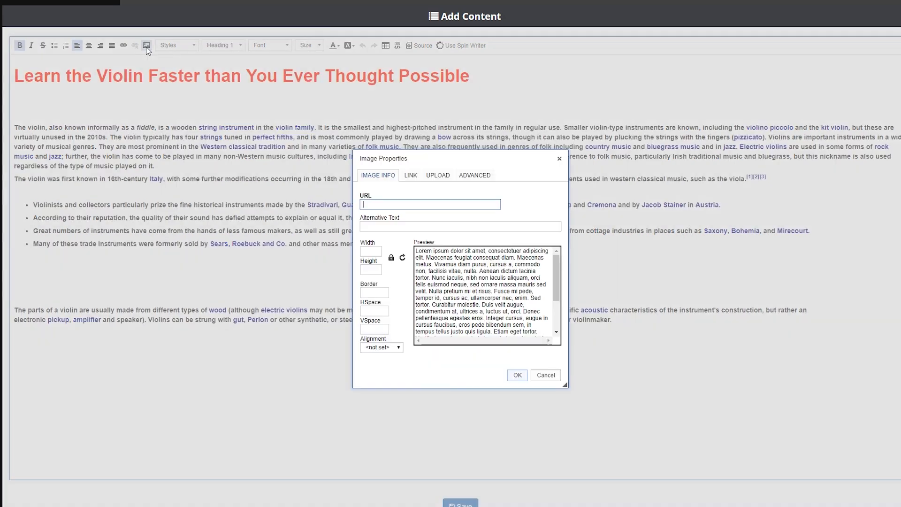
click(560, 159)
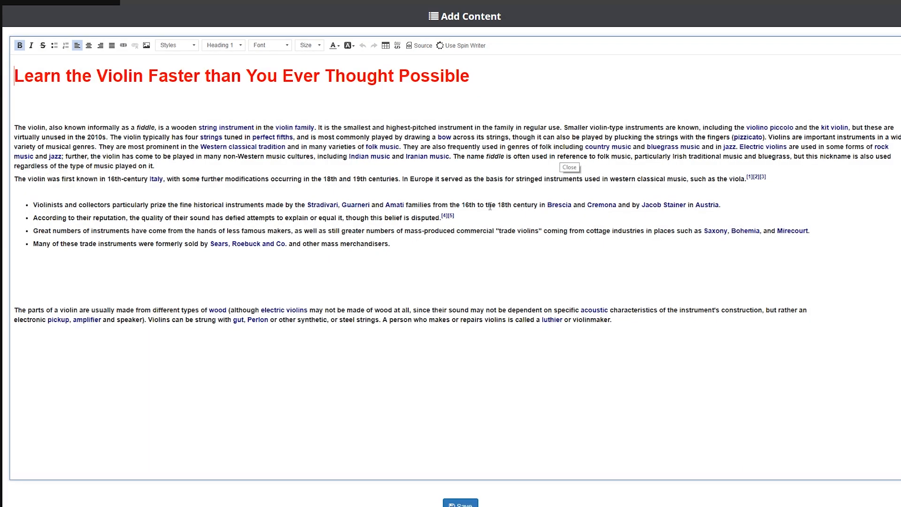
scroll(494, 384, down, 1)
click(462, 503)
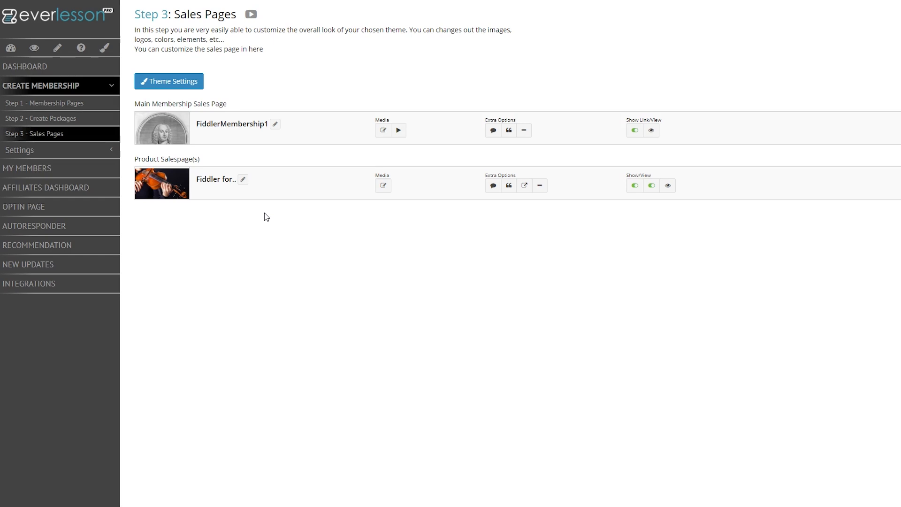
Step: Preview the Fiddler for Beginners sales page and examine its quote, headline, bulleted content and available package
click(668, 186)
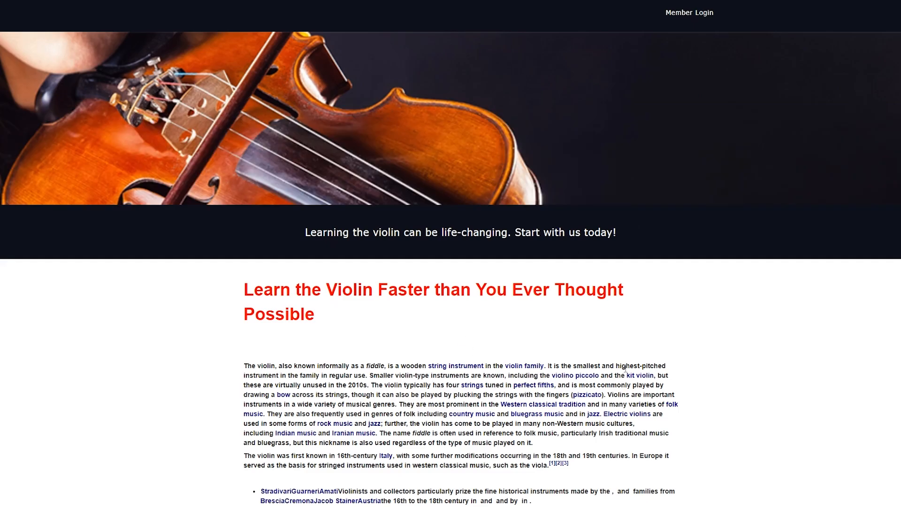
scroll(727, 398, down, 1)
scroll(726, 398, down, 4)
scroll(727, 398, up, 5)
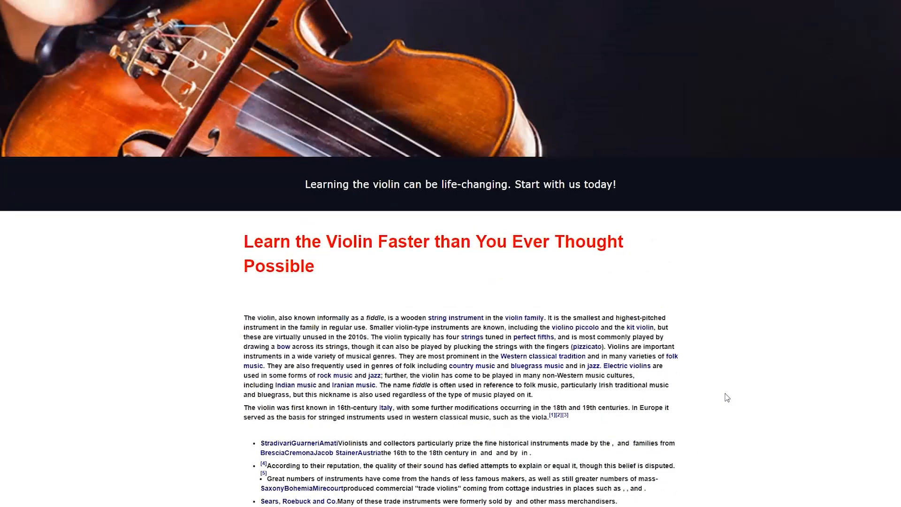
scroll(726, 397, down, 10)
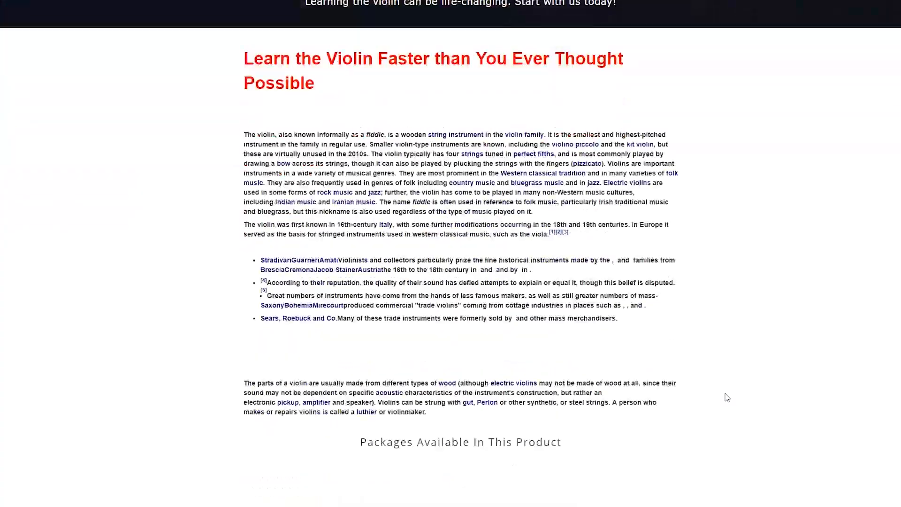
scroll(730, 404, up, 10)
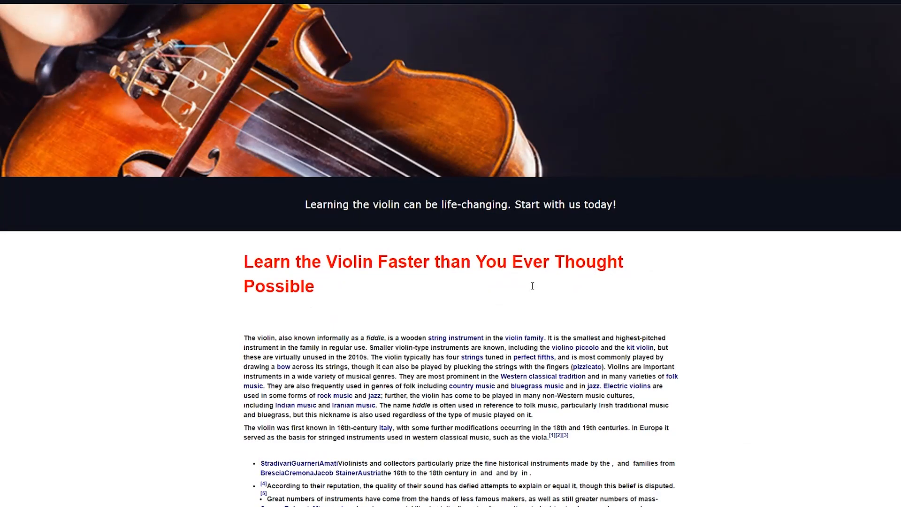
scroll(486, 375, up, 1)
scroll(486, 375, down, 2)
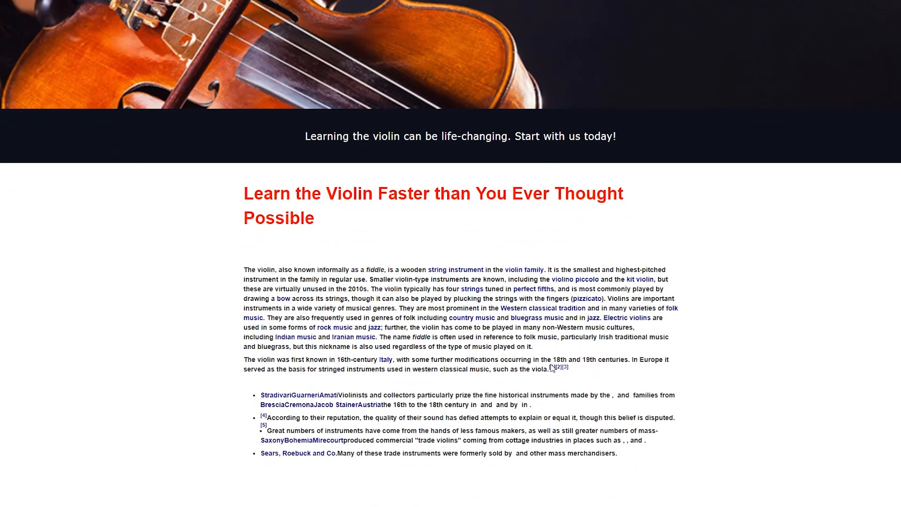
scroll(744, 403, down, 4)
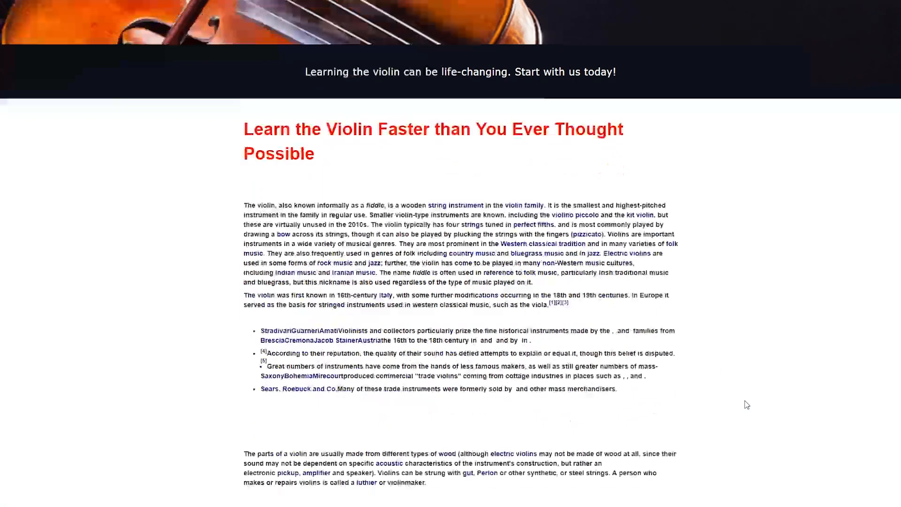
scroll(747, 403, up, 3)
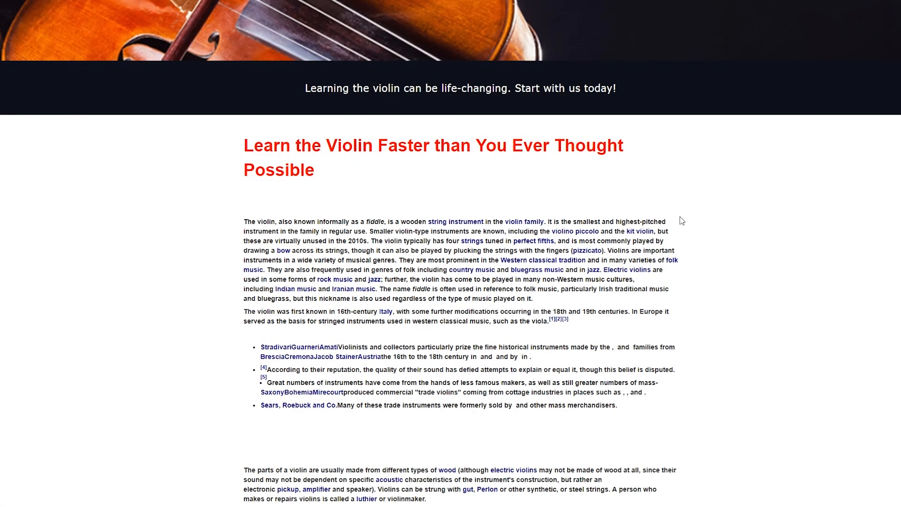
scroll(761, 337, down, 3)
scroll(760, 336, down, 5)
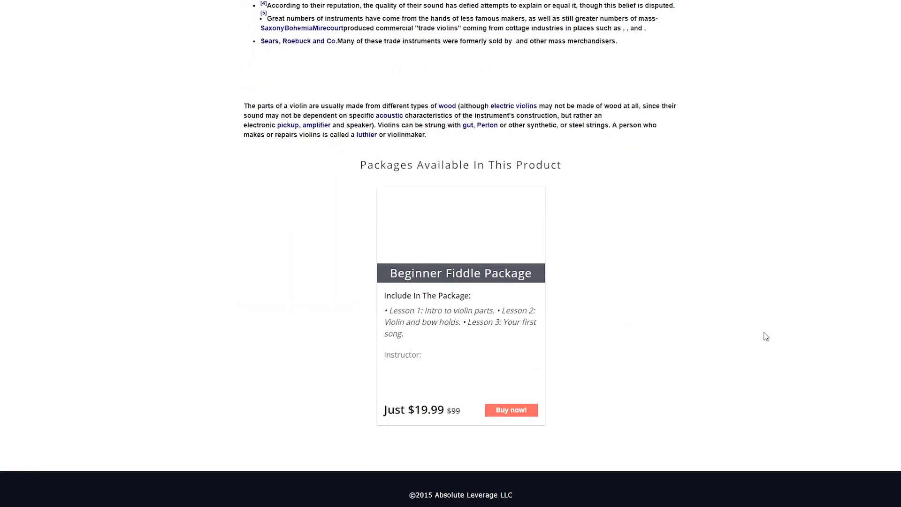
scroll(767, 337, up, 11)
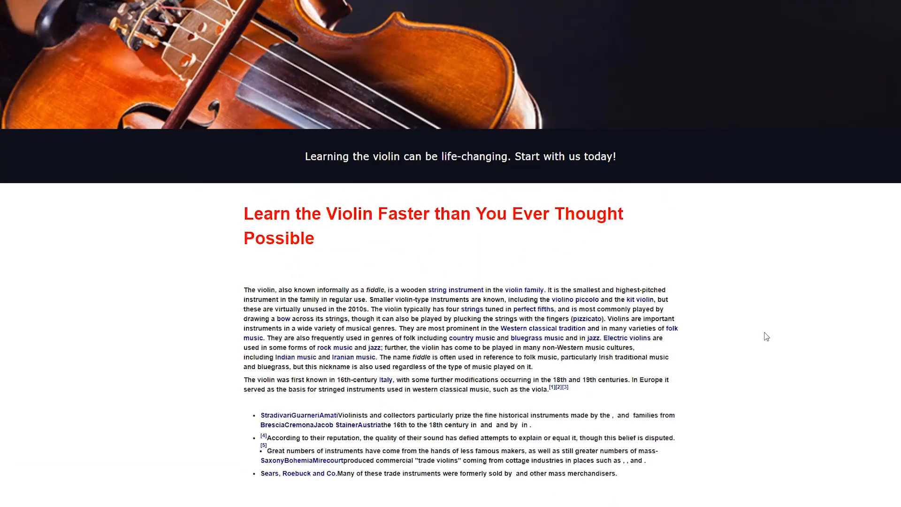